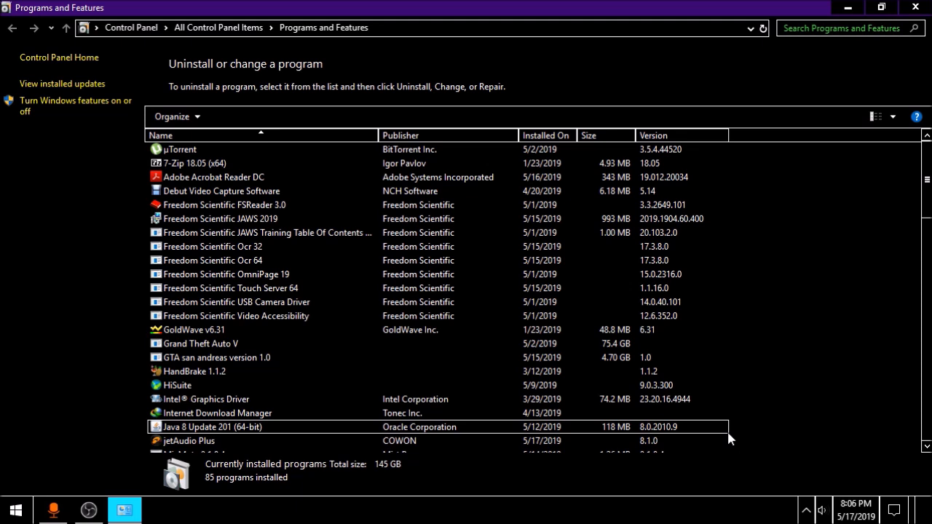
- Open the Windows Features dialog and close the Programs and Features window behind it
key(Tab)
key(Tab)
key(Tab)
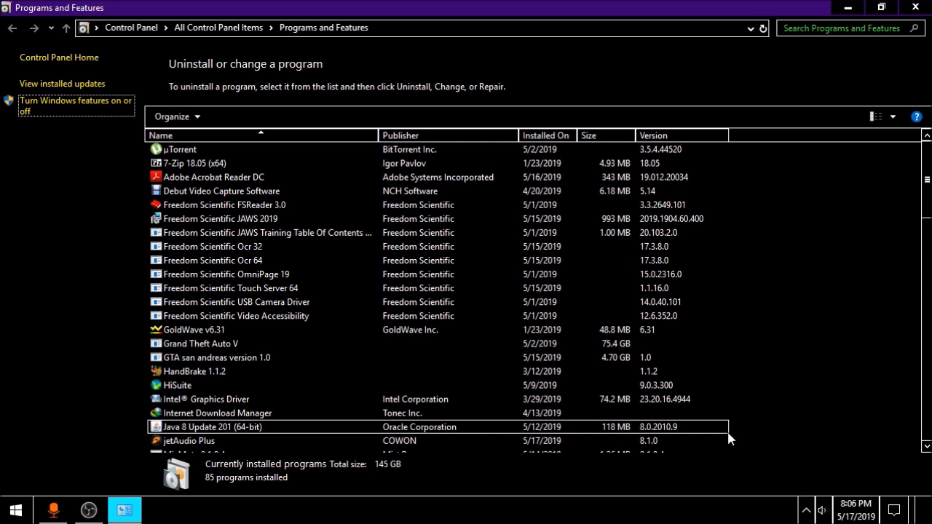
key(Return)
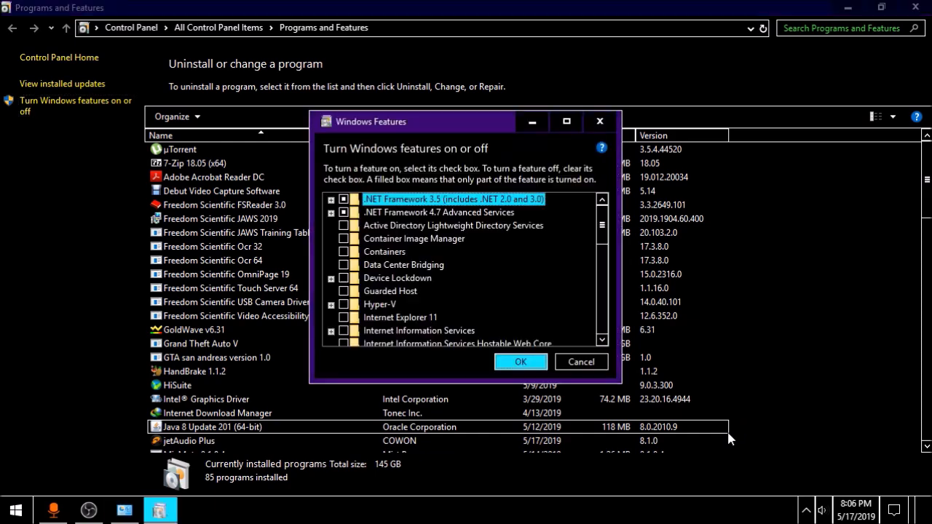
key(alt+Tab)
key(alt+F4)
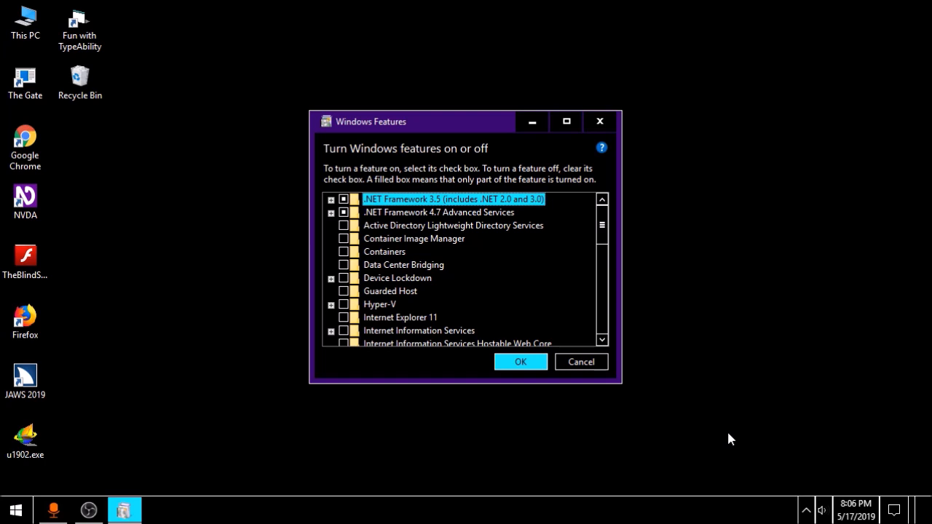
key(alt+space)
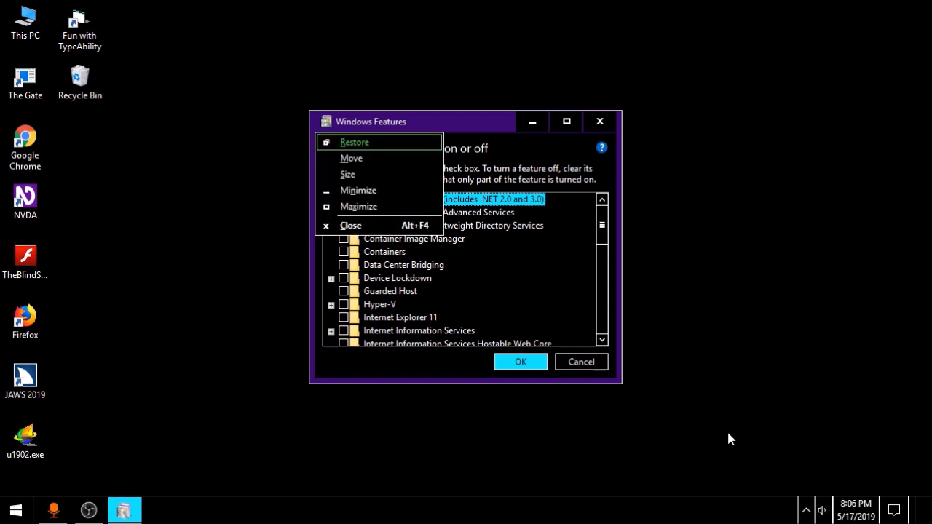
key(Escape)
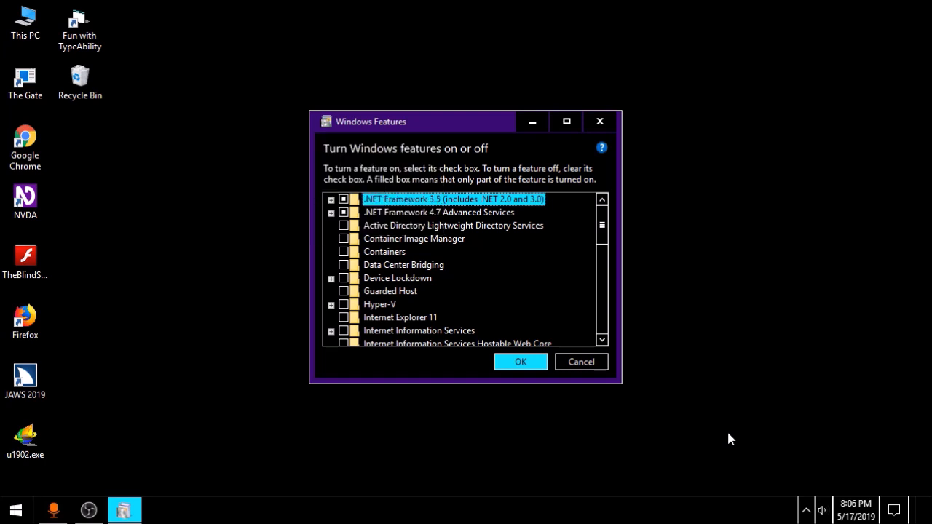
- Turn on the Hyper-V Windows feature, apply the change, and choose not to restart the PC
key(h)
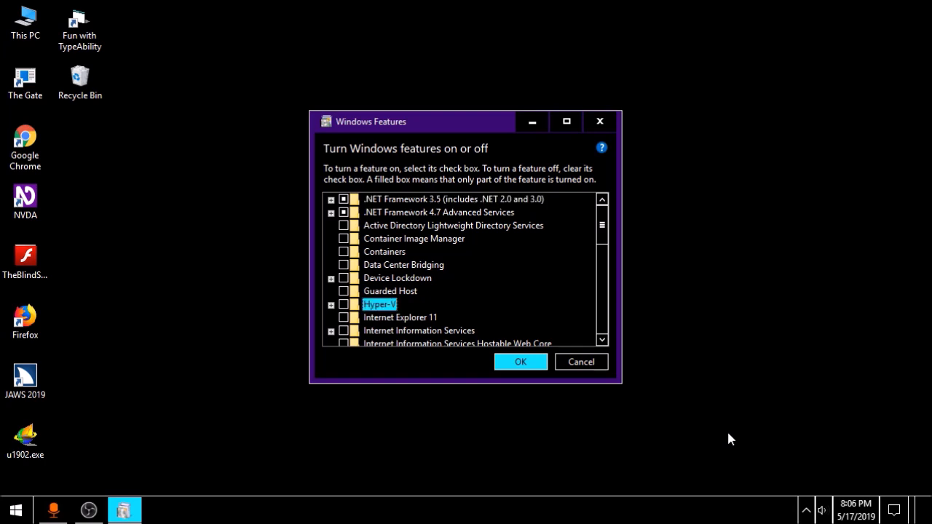
key(space)
key(Return)
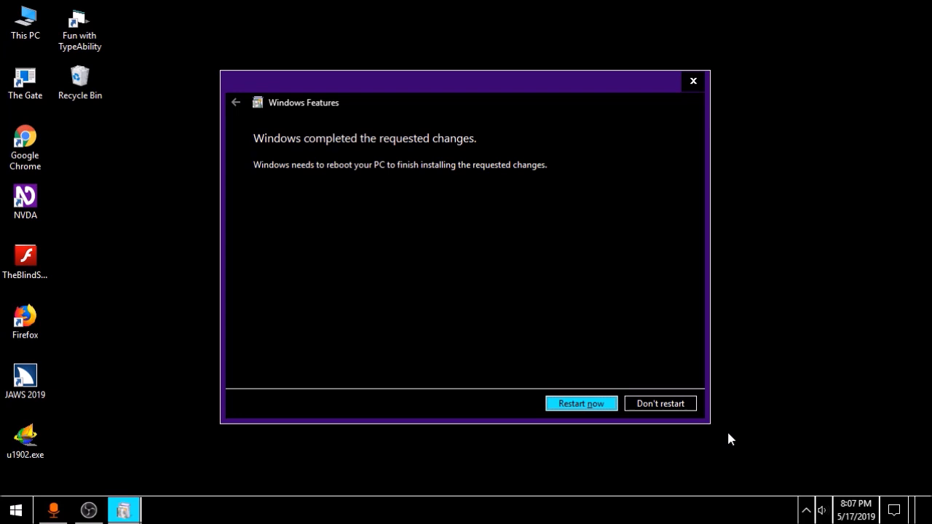
key(Tab)
key(Return)
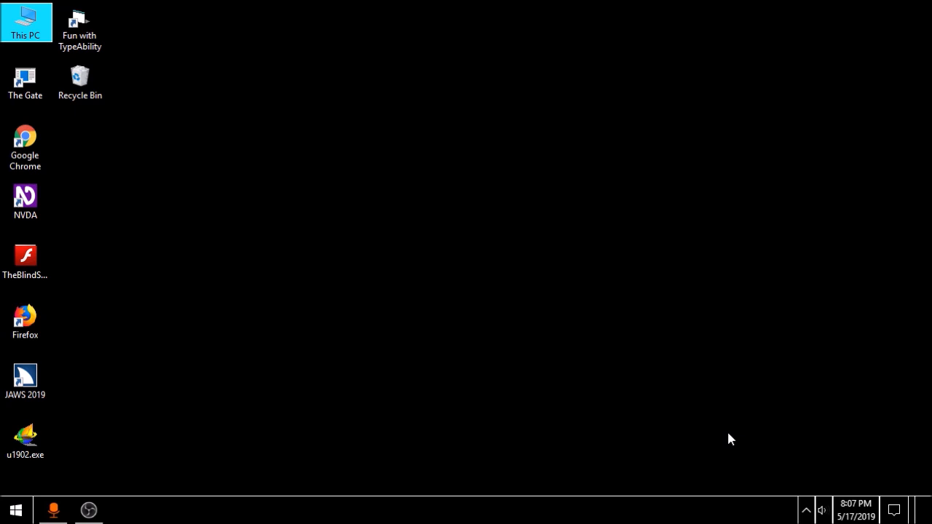
- Search for "hy" among the installed apps and launch Hyper-V Manager
key(super)
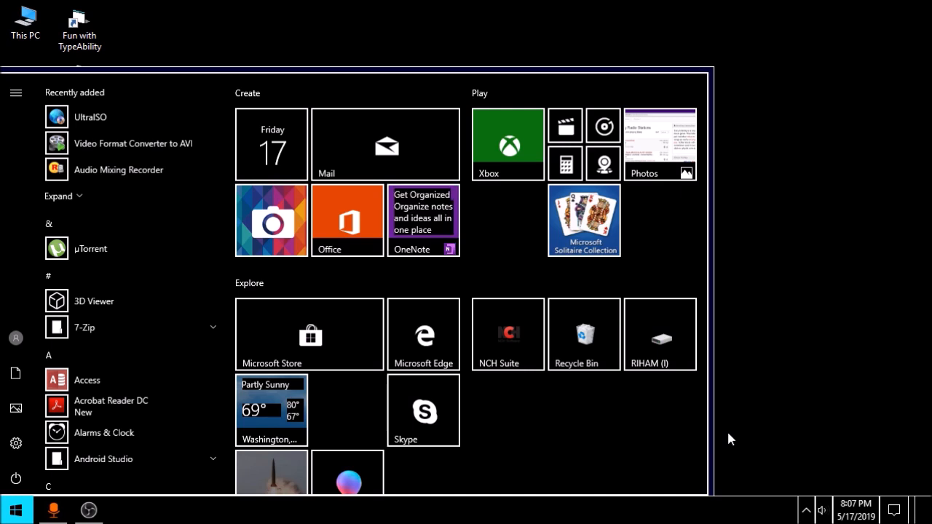
text(hy)
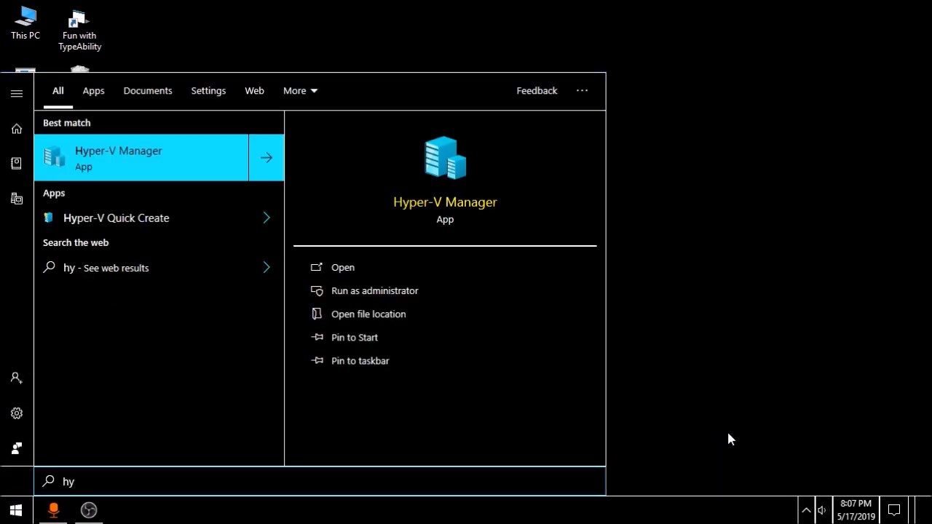
key(Return)
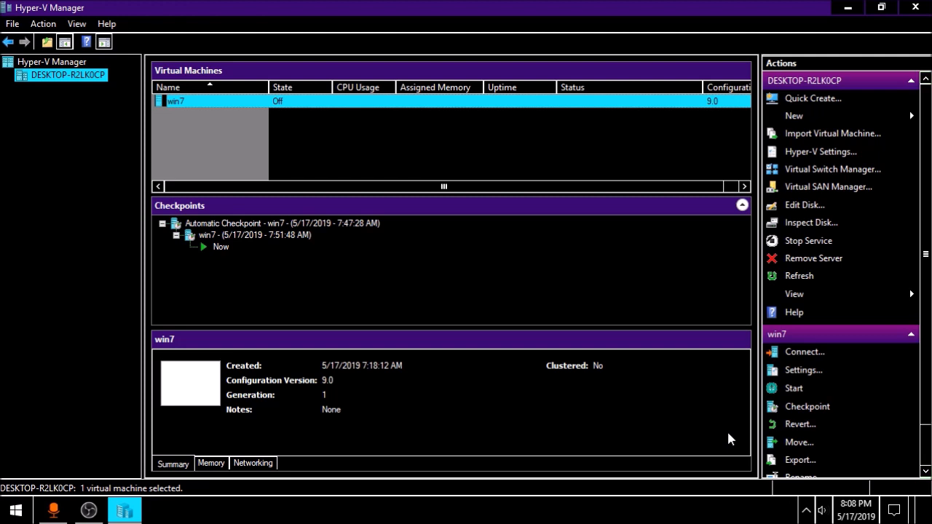
- Open a Virtual Machine Connection window for the win7 virtual machine
key(shift+F10)
key(Down)
key(Down)
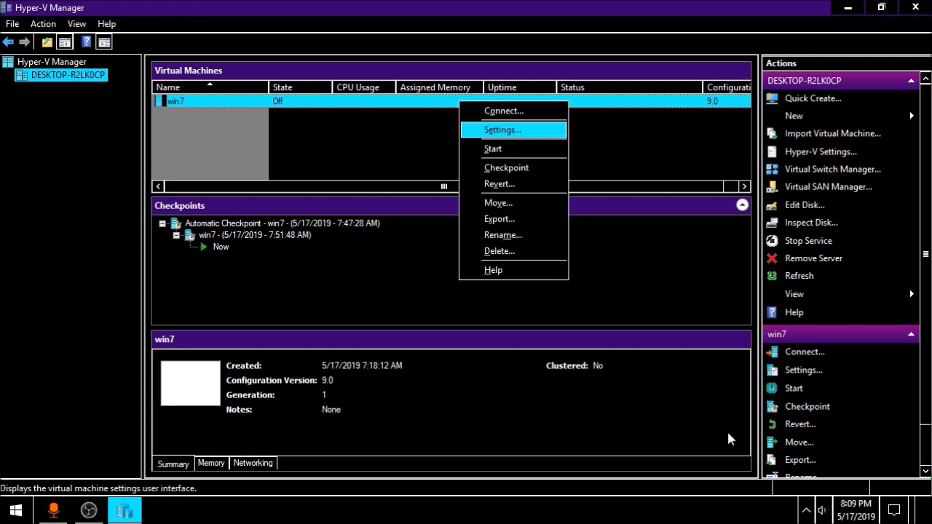
key(Down)
key(Down)
key(Down)
key(Down)
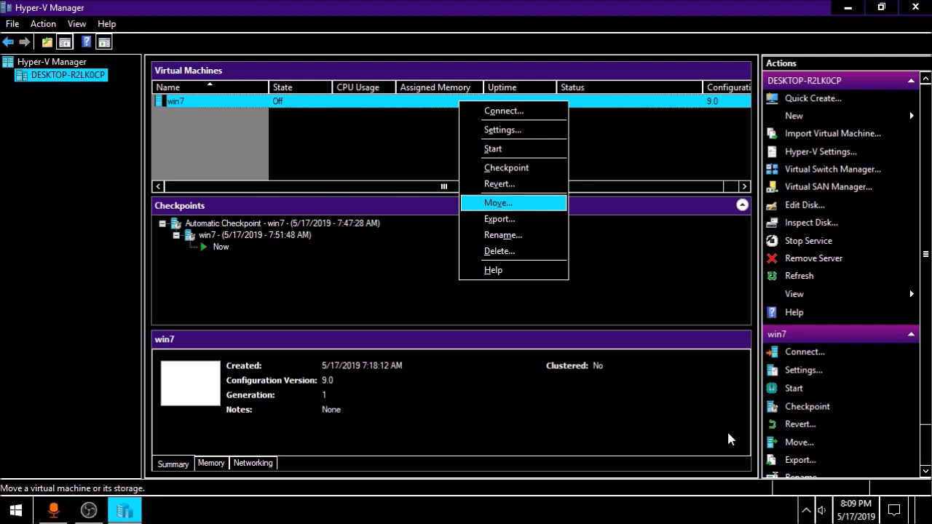
key(Down)
key(Down)
key(Down)
key(Down)
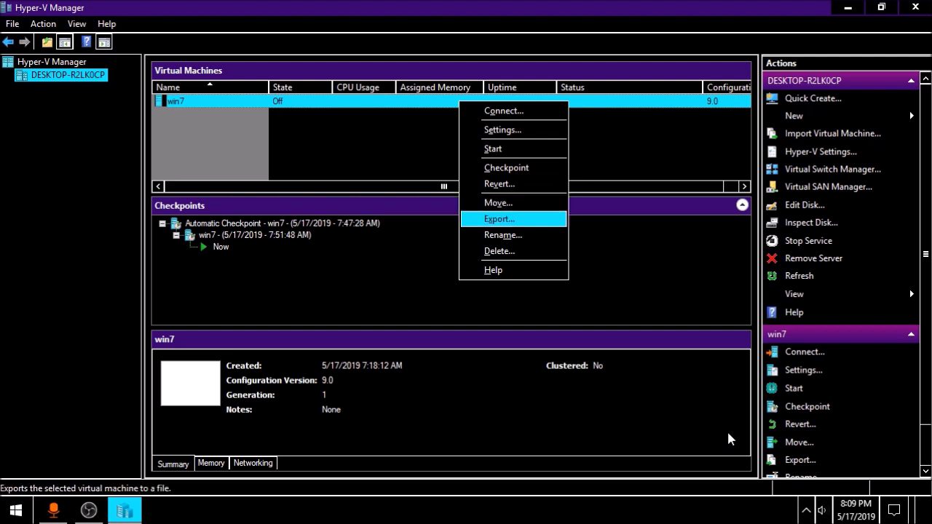
key(Down)
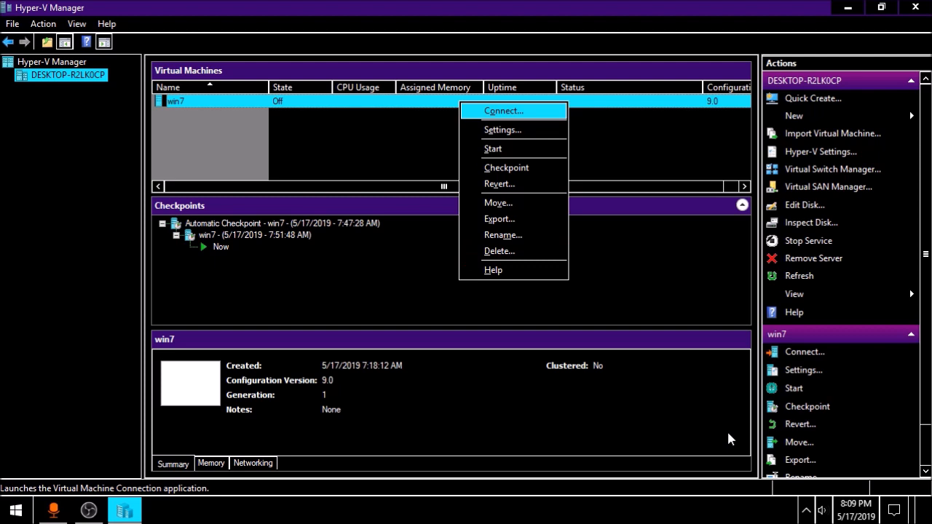
key(Return)
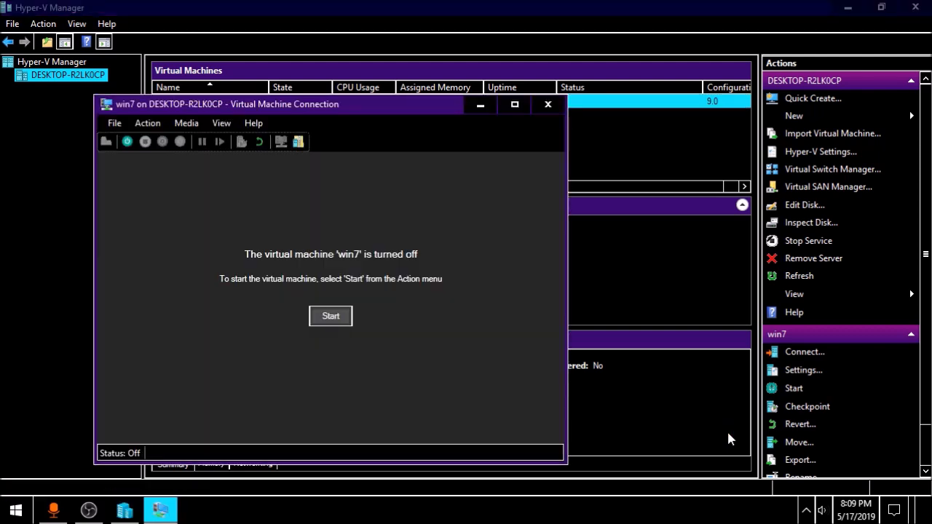
- Start the win7 virtual machine and switch its connection window to full screen
key(alt+Tab)
key(alt+Tab)
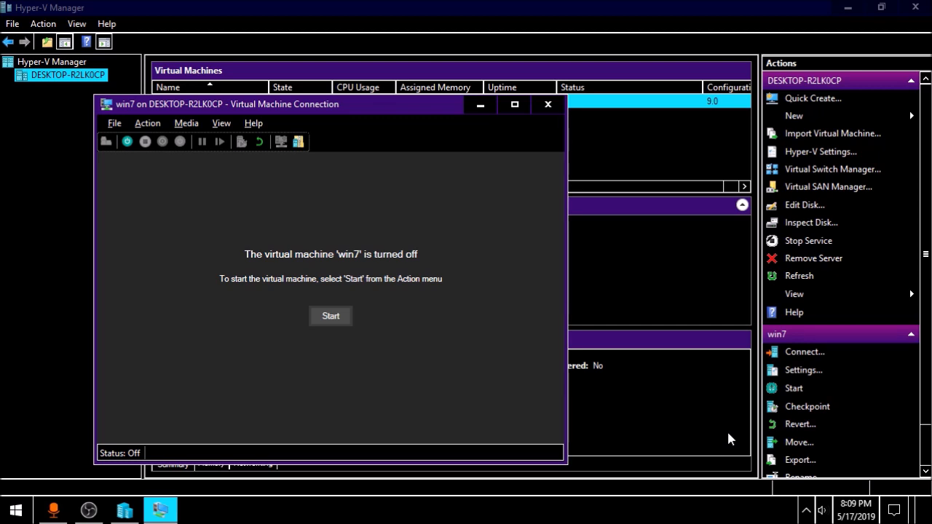
key(alt)
key(Down)
key(Right)
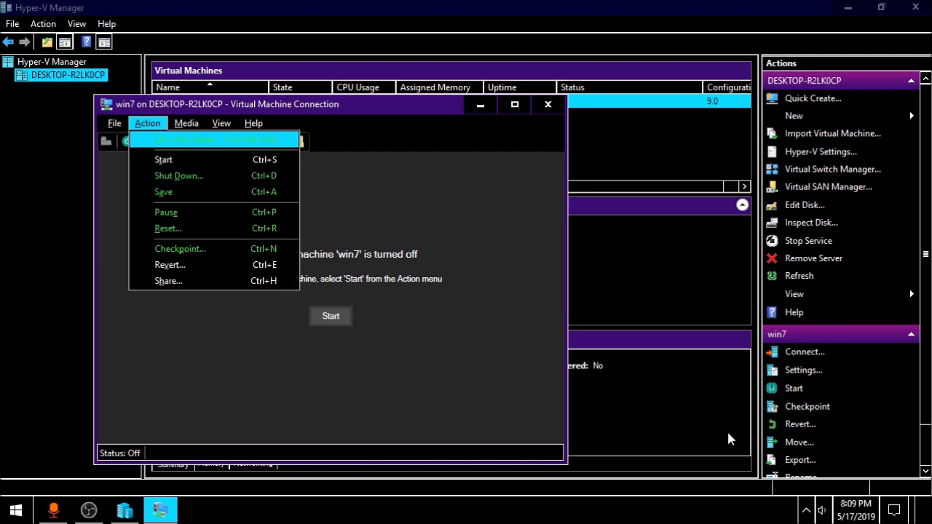
key(Down)
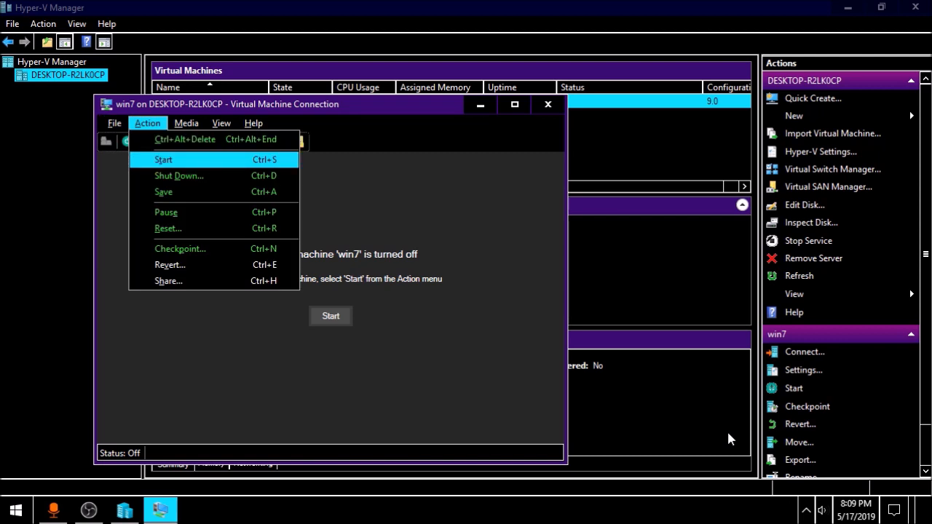
key(Return)
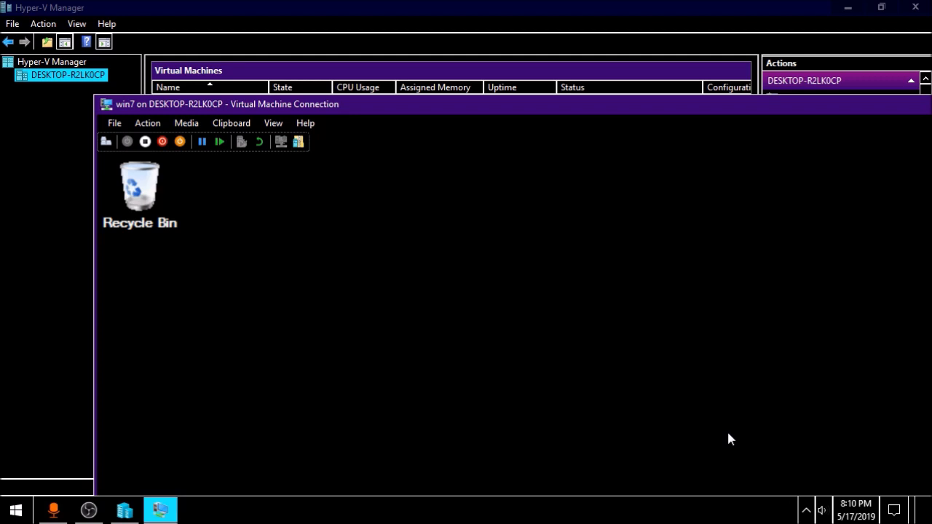
key(ctrl+alt+Break)
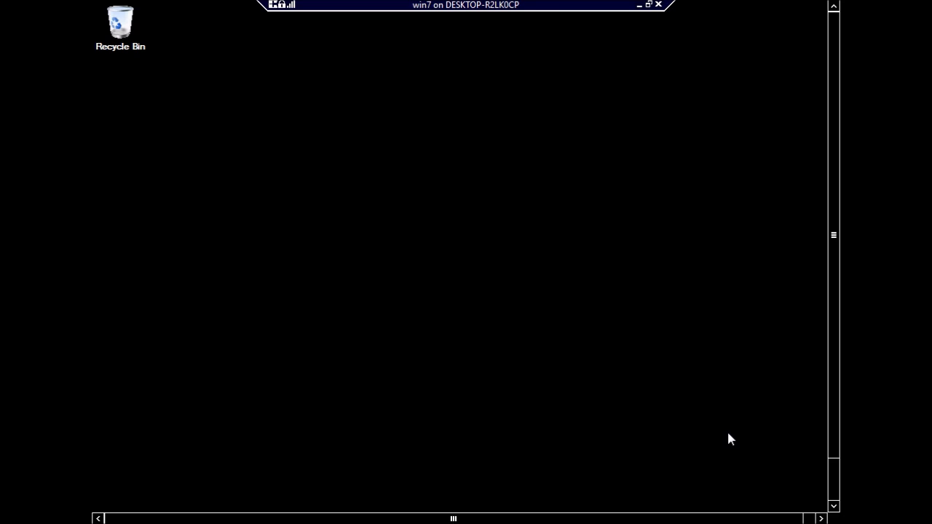
- Open the Computer window inside the win7 virtual machine to view its drives
key(super)
key(super)
key(super)
key(Right)
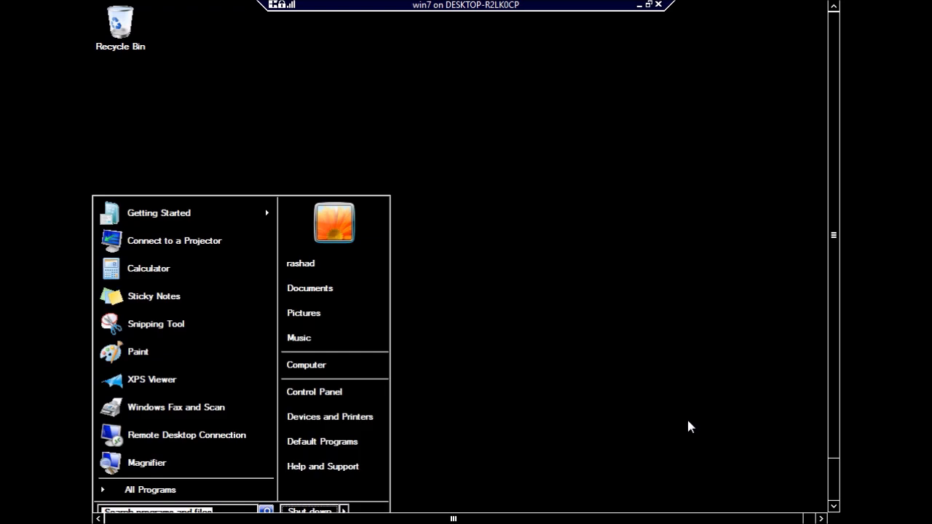
key(Down)
key(Down)
key(Down)
key(Down)
key(Down)
key(Return)
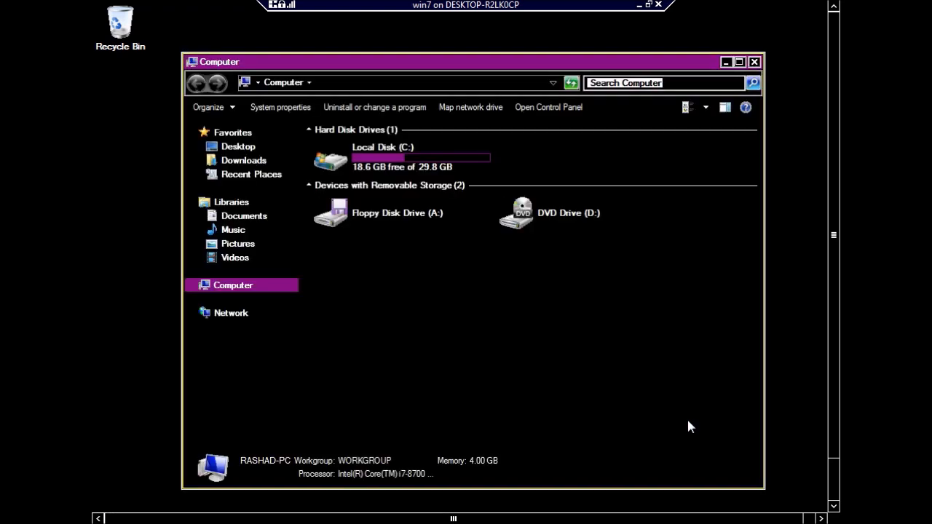
- Try to open Floppy Disk Drive (A:) in the virtual machine, then close the Computer window
key(Right)
key(Left)
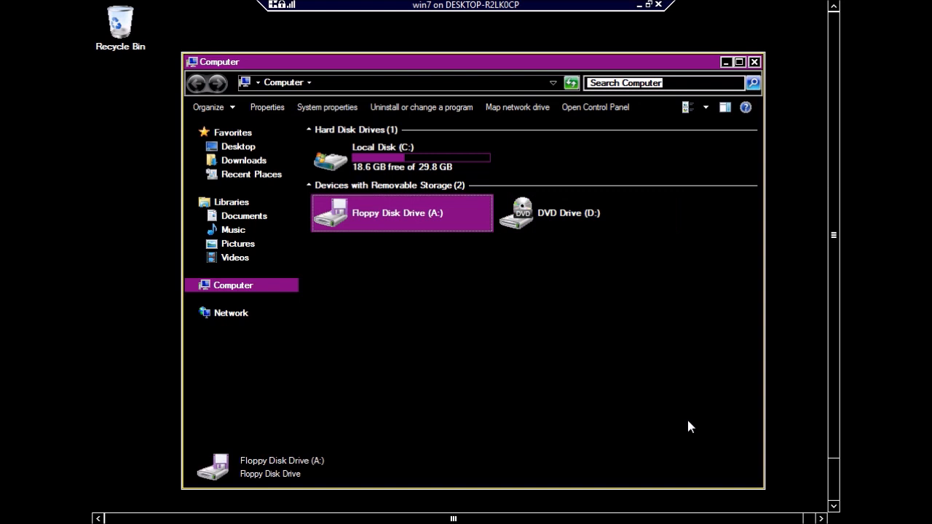
key(Return)
key(Escape)
key(alt+Up)
key(alt+Left)
key(alt+F4)
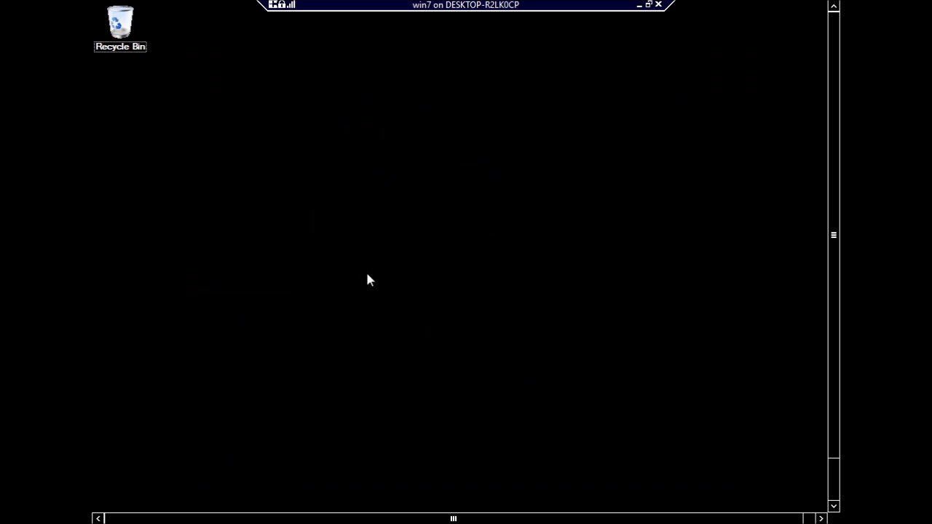
- Open Notepad in the virtual machine, enter "tjeieineinfef", and close it without saving
key(super)
text(notepad)
key(Return)
text(tjeieineinfef)
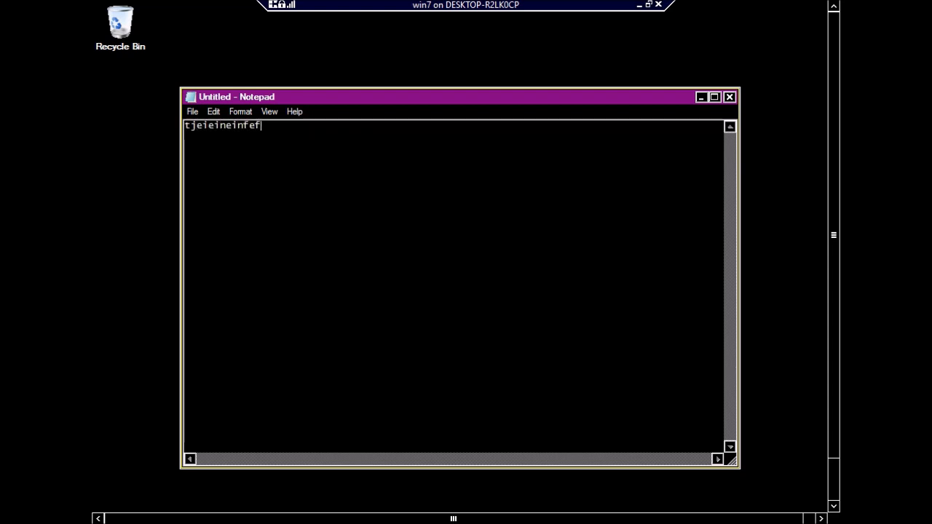
key(alt+F4)
key(n)
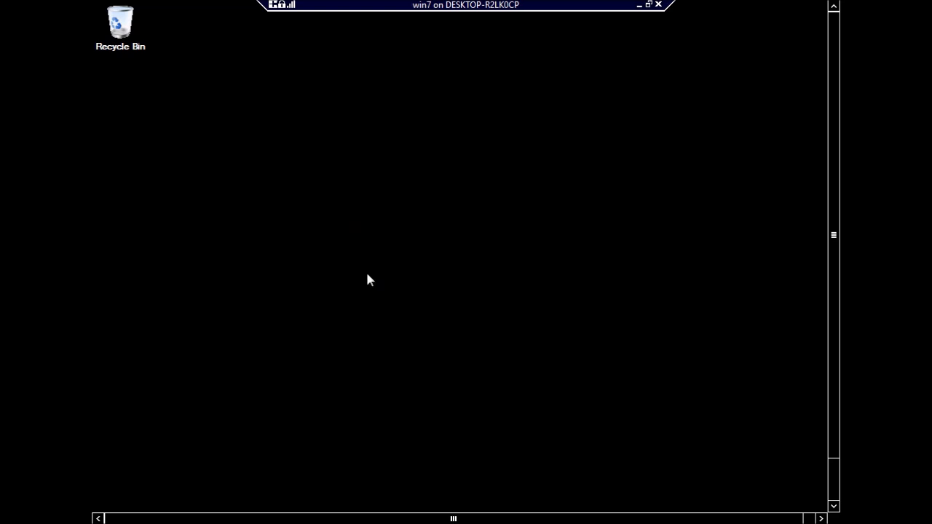
- Shut down Windows inside the win7 virtual machine and close its connection window
key(alt+F4)
key(Return)
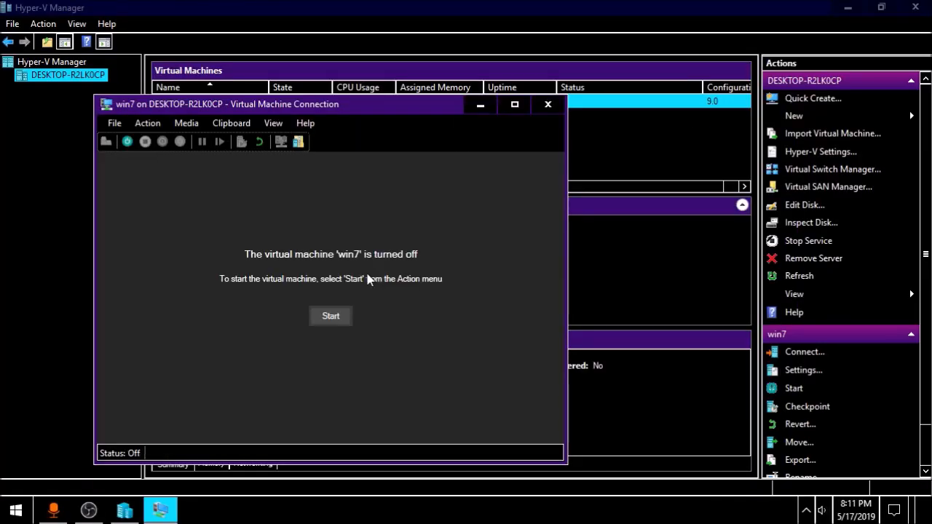
key(alt)
key(super)
key(super)
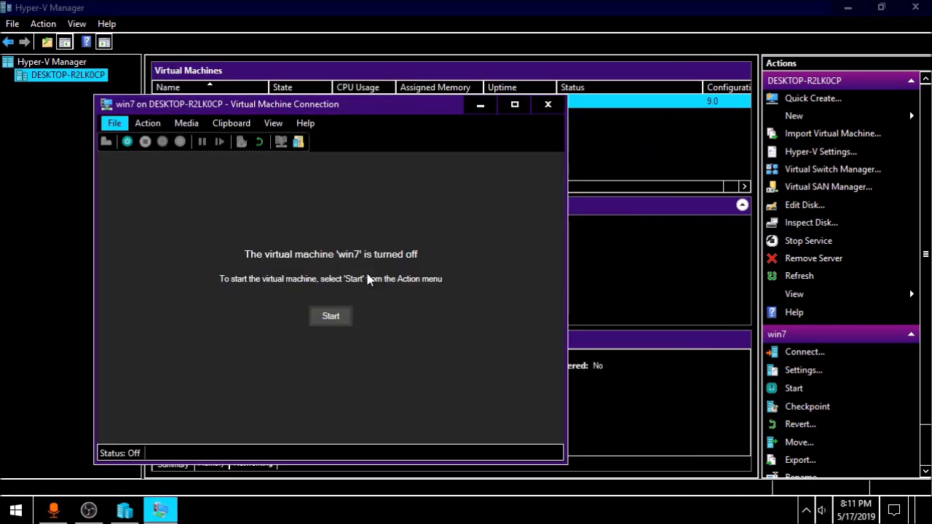
key(alt+Tab)
key(alt+Tab)
key(Tab)
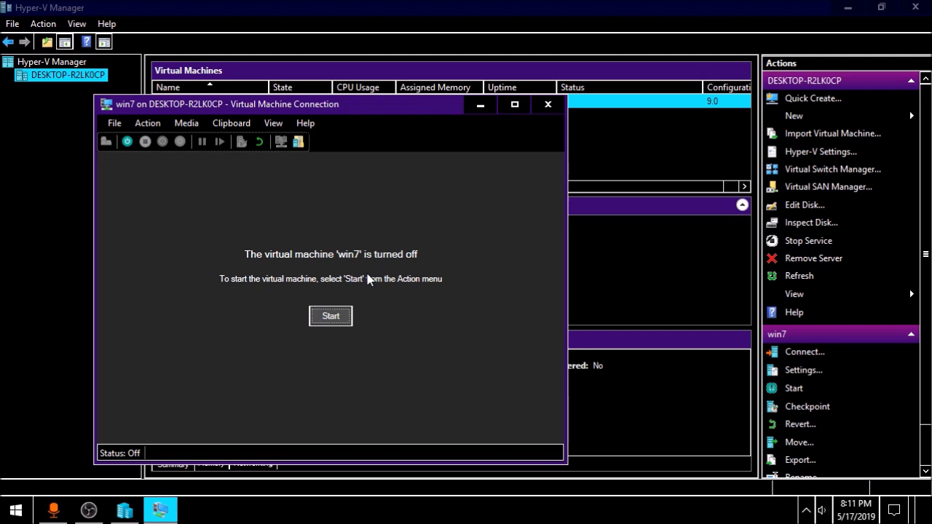
key(alt+f)
key(Down)
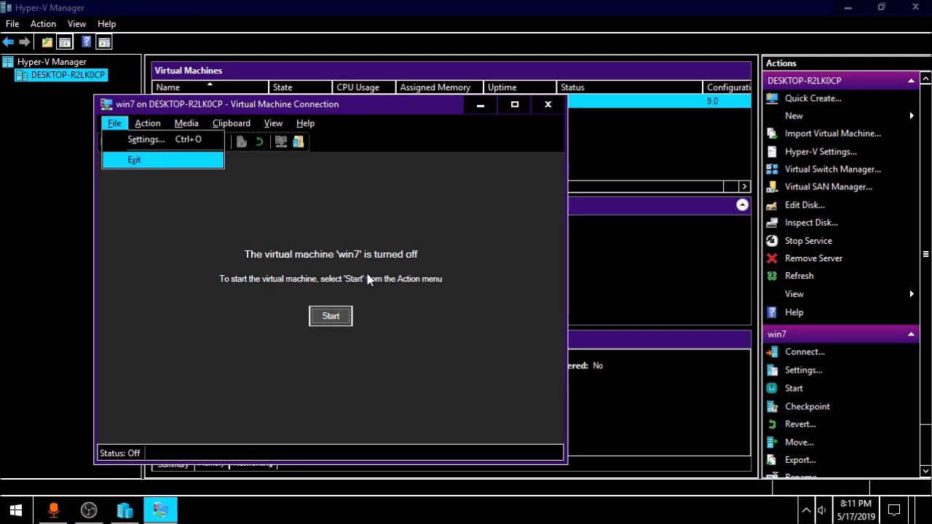
key(Return)
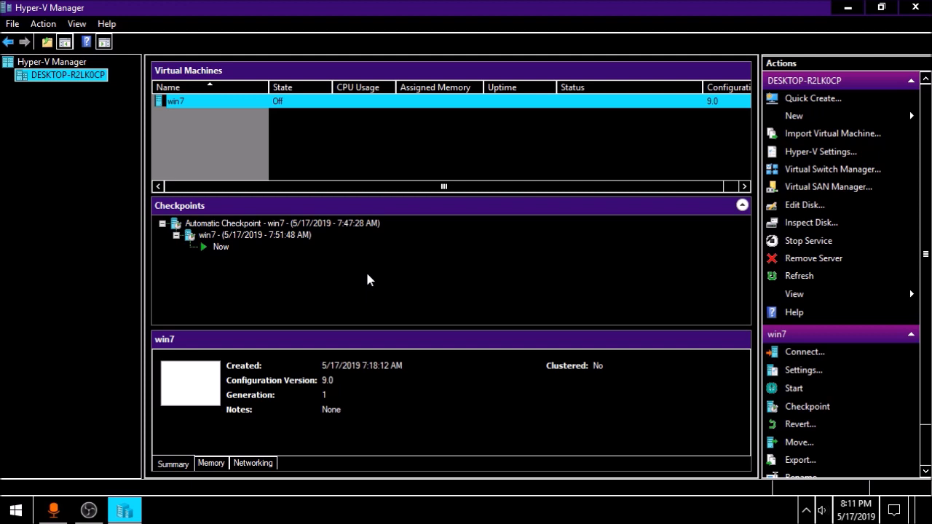
- Start the New Virtual Machine Wizard for the Hyper-V host and proceed past its introductory page
key(shift+F10)
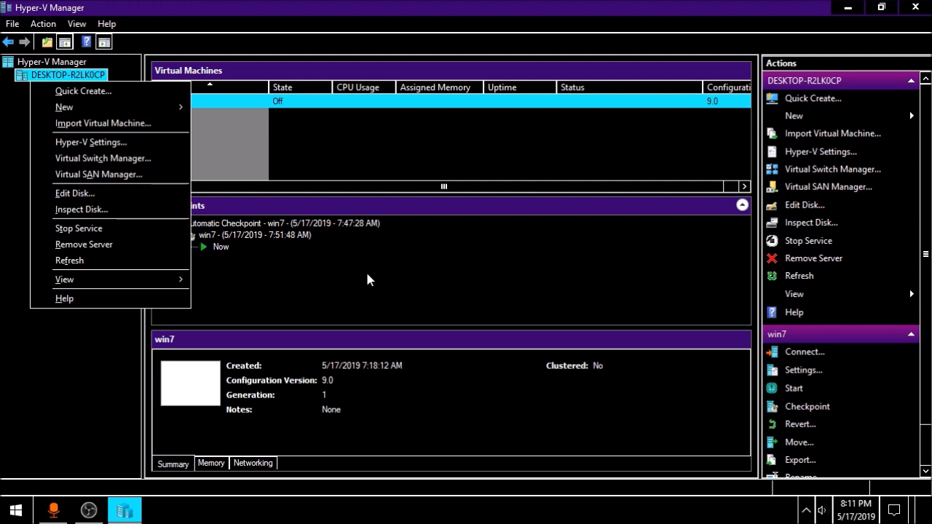
key(Down)
key(Down)
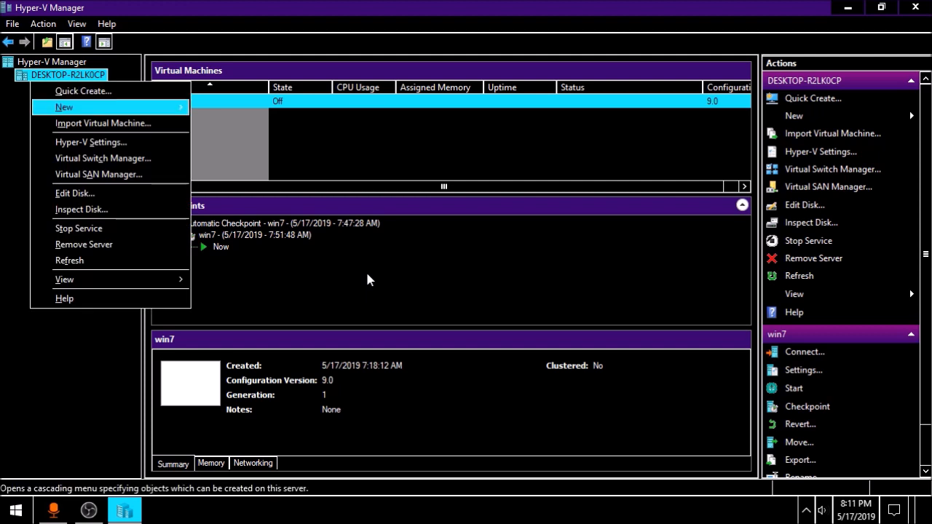
key(Right)
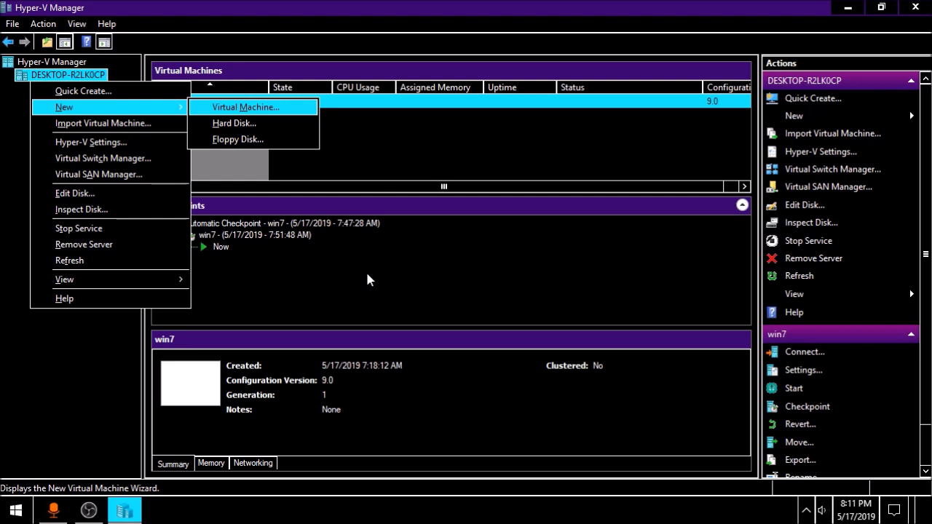
key(Return)
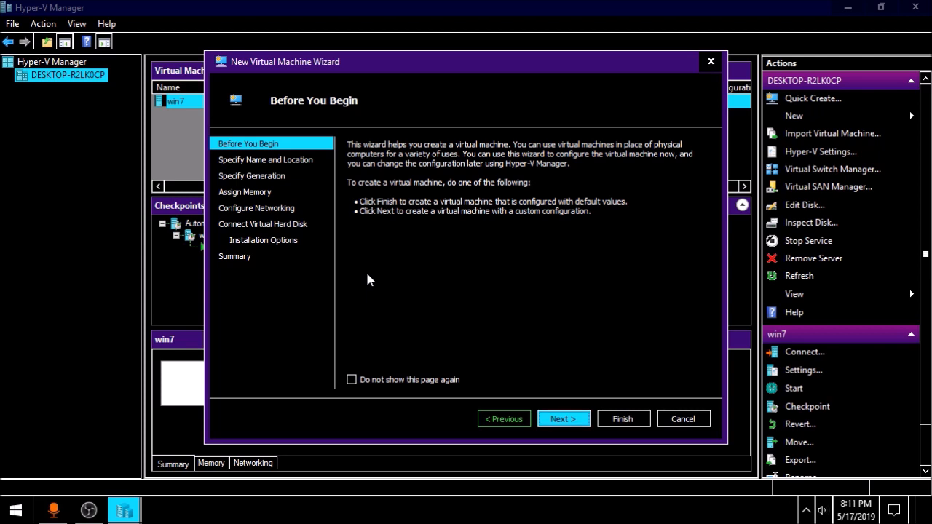
key(Return)
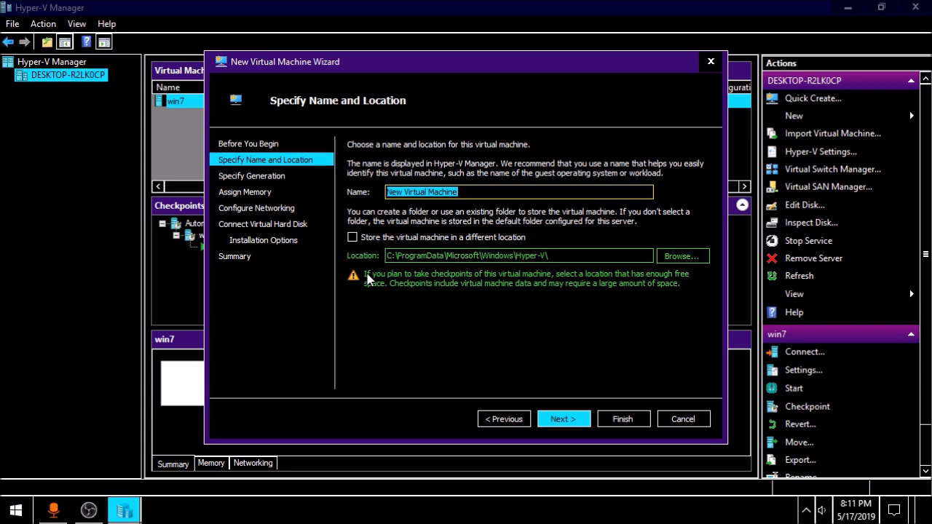
- Name the virtual machine "windows10 virtual machine" and enable storing it in a different location
text(windows10 virtual machine)
key(Tab)
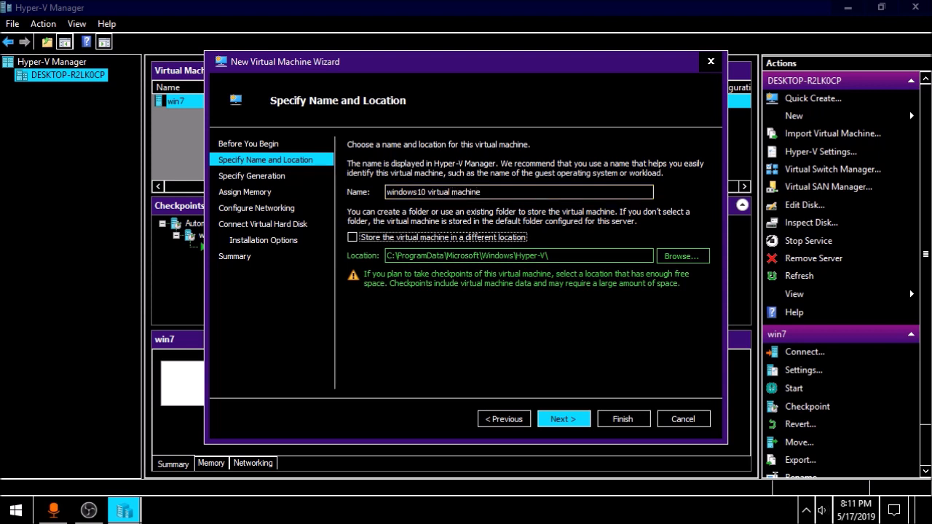
key(space)
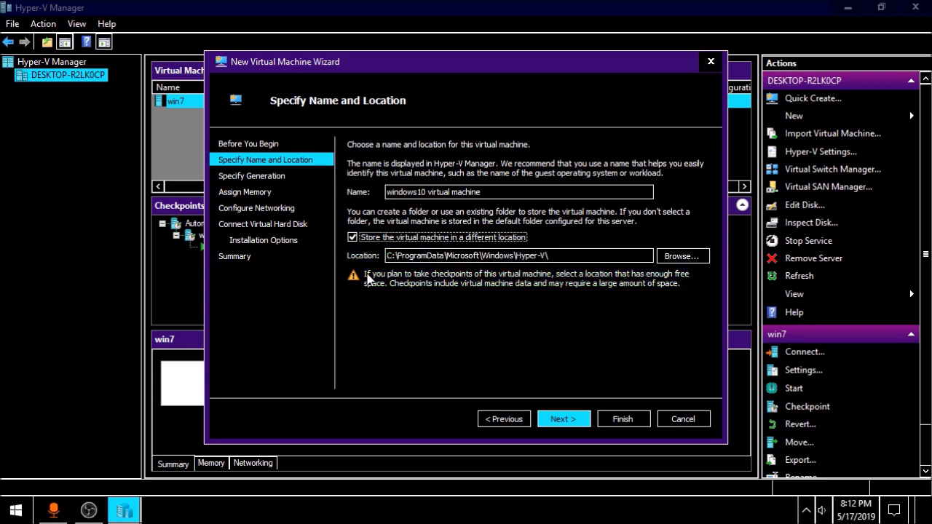
- Browse for the virtual machine's storage location and open the F: drive in the folder picker
key(Tab)
key(Tab)
key(space)
key(alt+Up)
key(alt+Up)
key(alt+Up)
key(alt+Up)
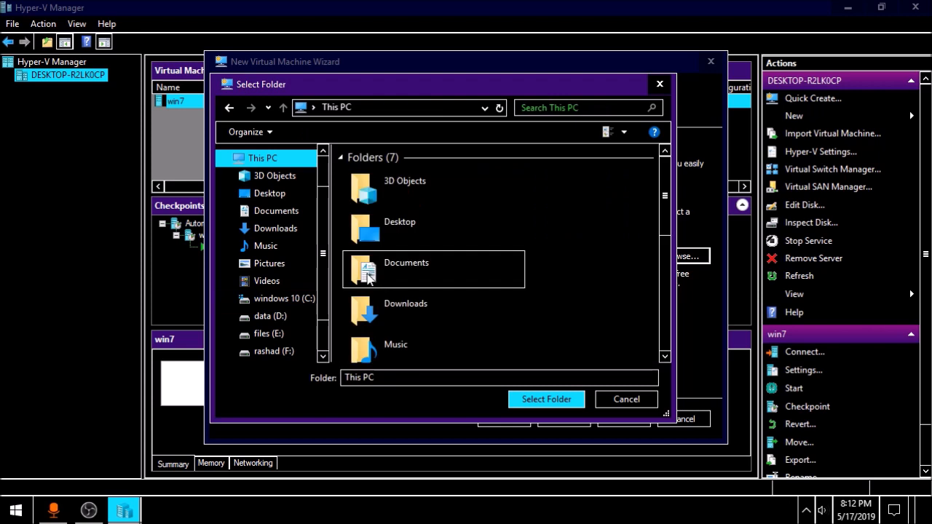
key(End)
key(Up)
key(Return)
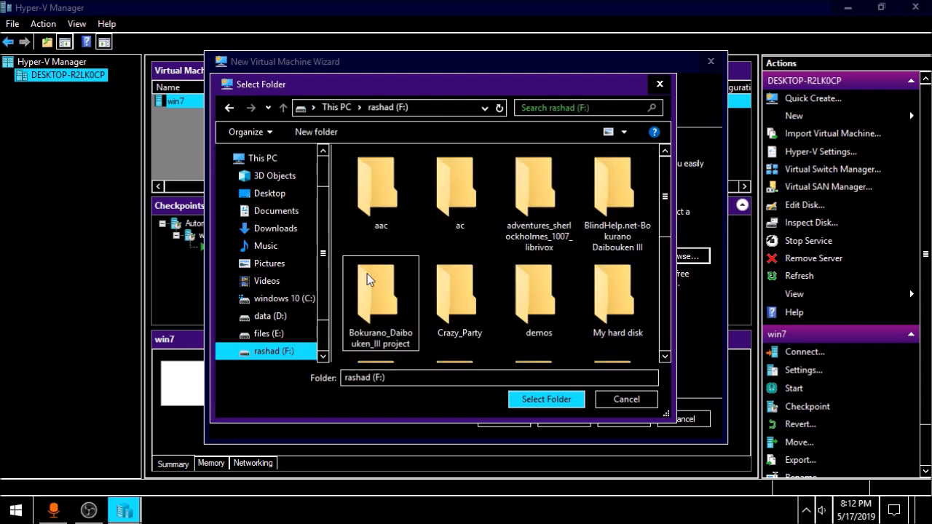
- Create a new folder named "widnows 10 vm" on the F: drive
key(shift+F10)
key(Up)
key(Up)
key(Right)
key(Return)
text(widnows)
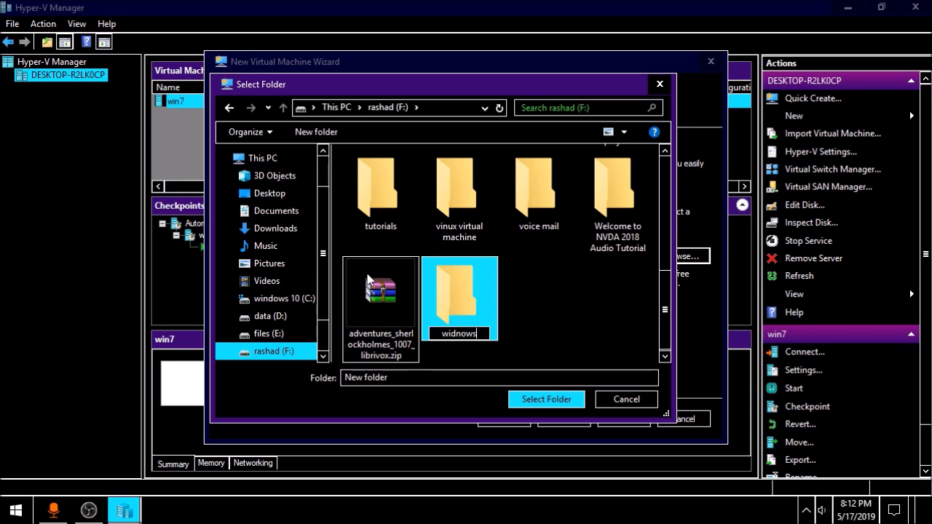
text( 10 vm)
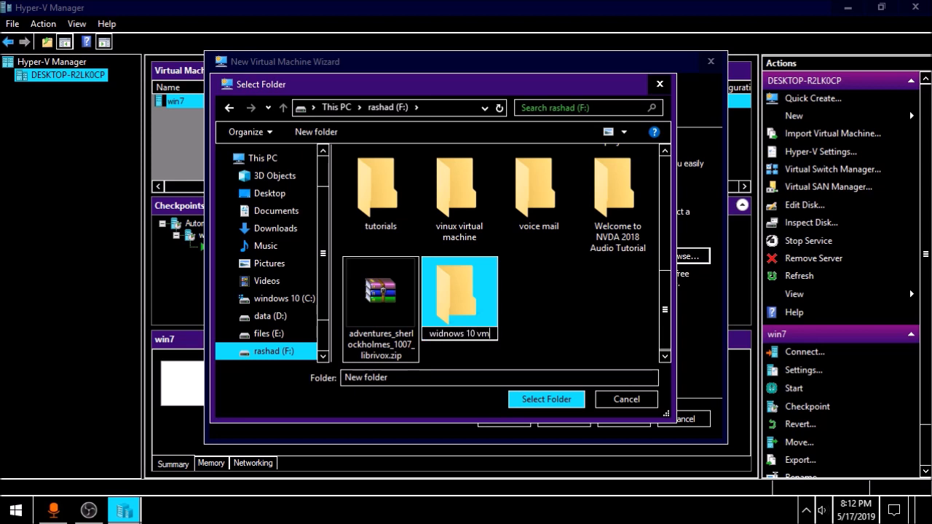
key(Return)
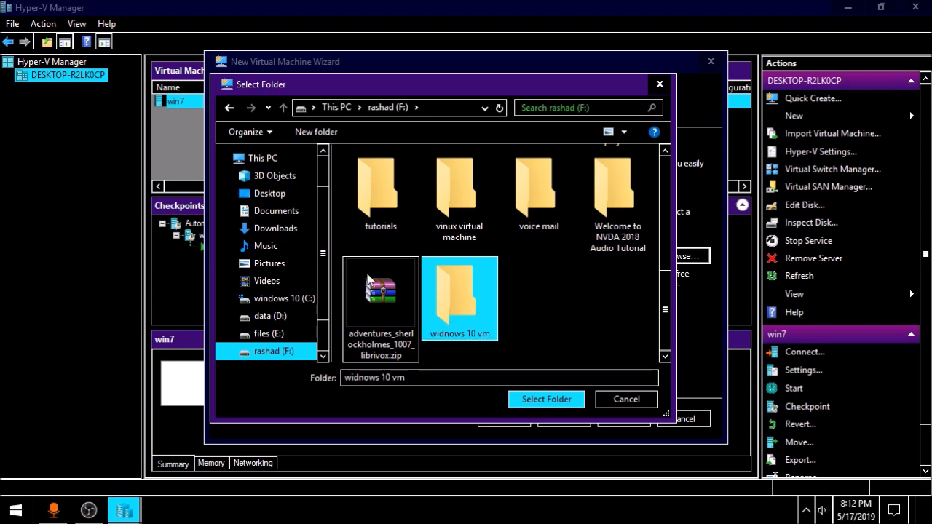
- Rename the new folder on the F: drive as "windowsvm"
key(F2)
key(Home)
key(ctrl+shift+Right)
text(winedows)
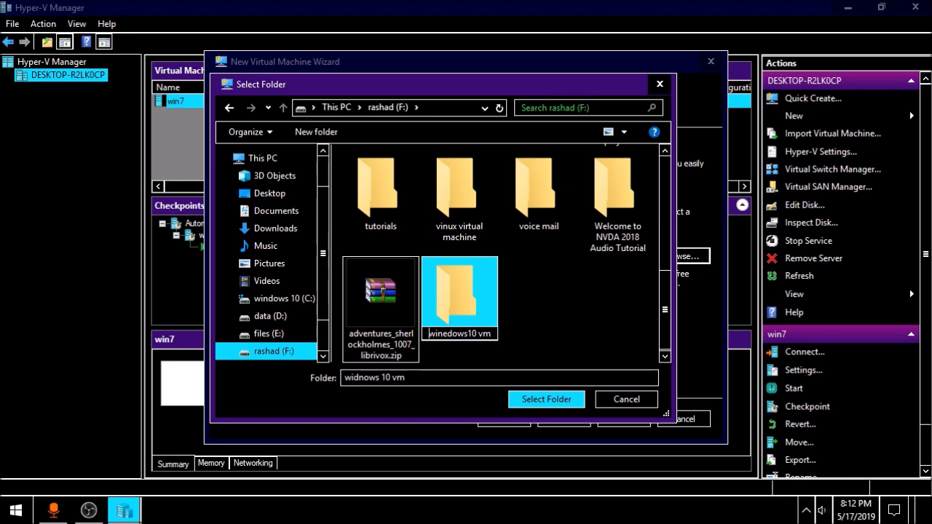
key(ctrl+shift+Left)
text(windows)
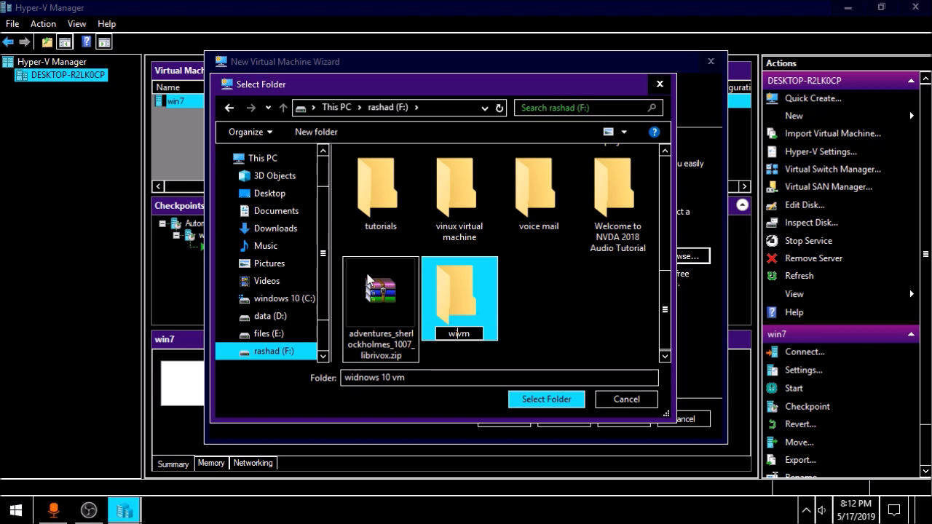
key(Return)
- Select the windowsvm folder as the virtual machine's location and continue to the generation page
key(Return)
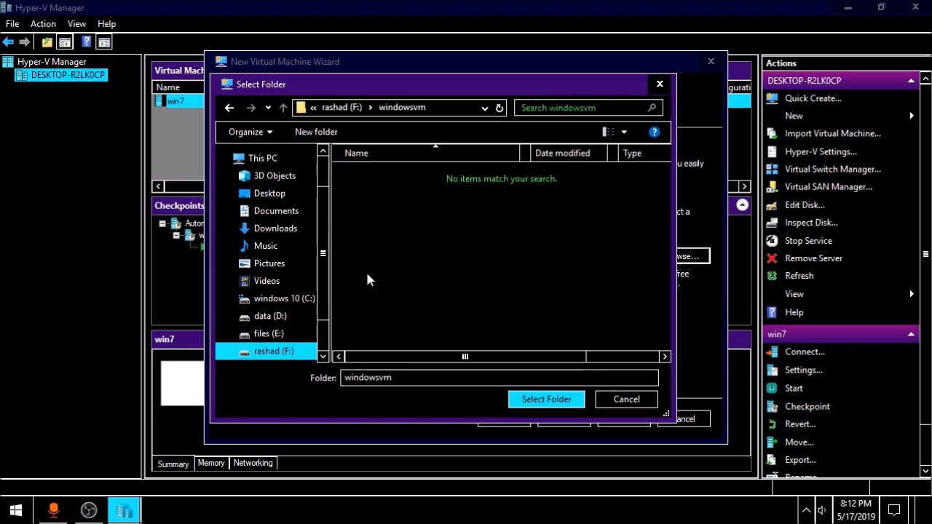
key(Tab)
key(Tab)
key(Return)
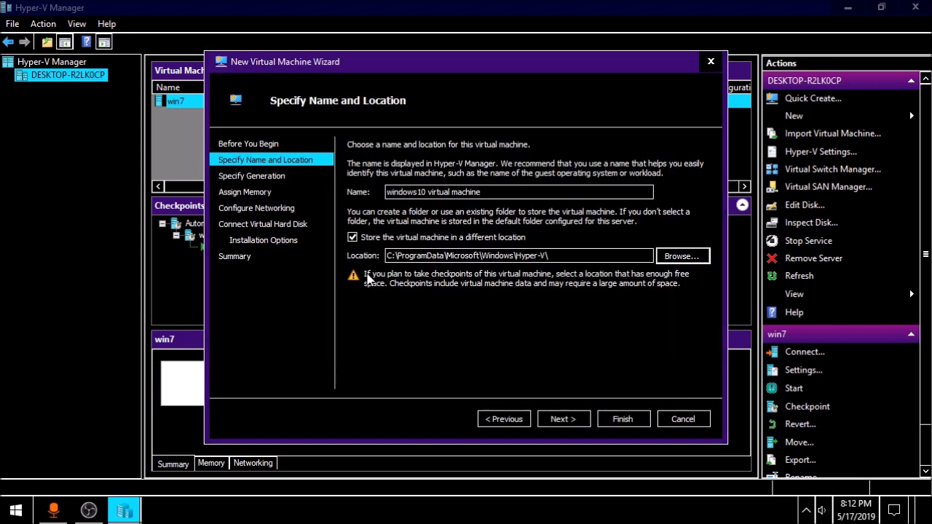
key(Tab)
key(Tab)
key(Return)
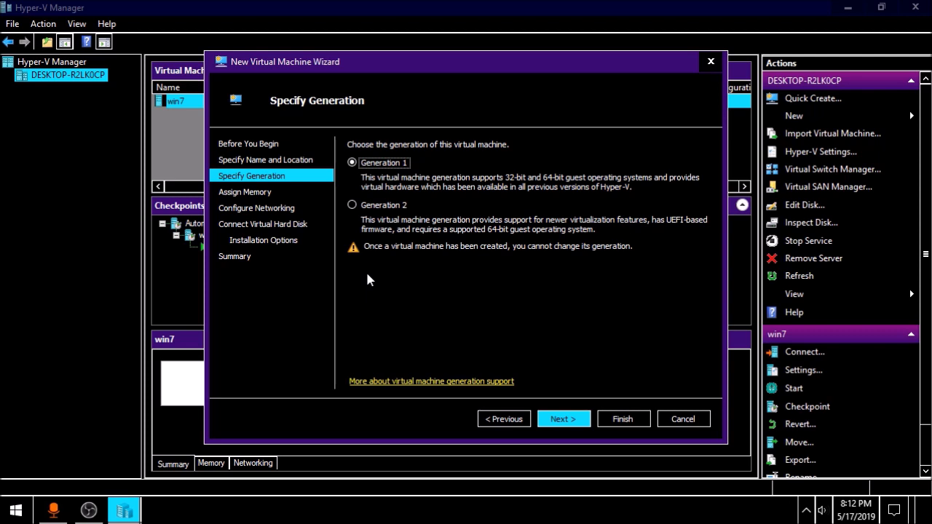
- Keep Generation 1 for the virtual machine and continue to the memory page
key(Down)
key(Up)
key(Tab)
key(Tab)
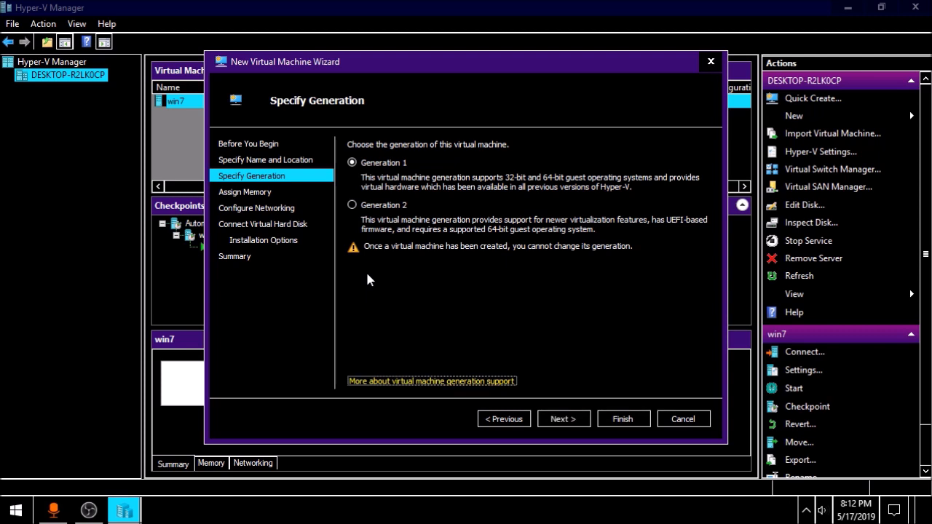
key(Tab)
key(Return)
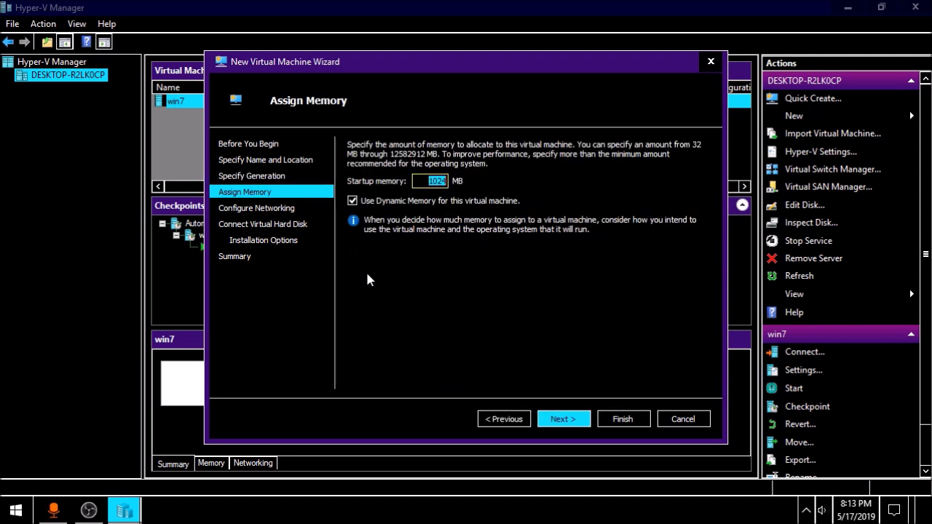
- Set the virtual machine's startup memory to 4097 MB
key(BackSpace)
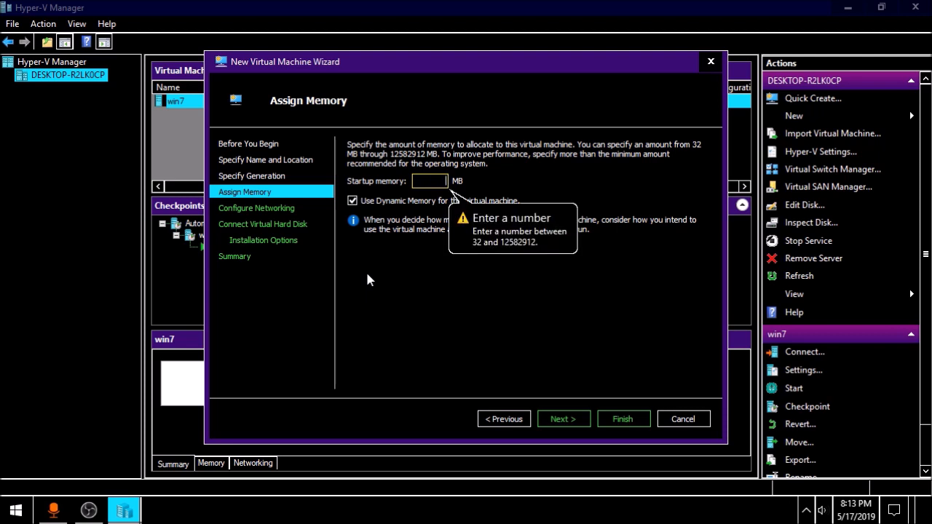
text(409)
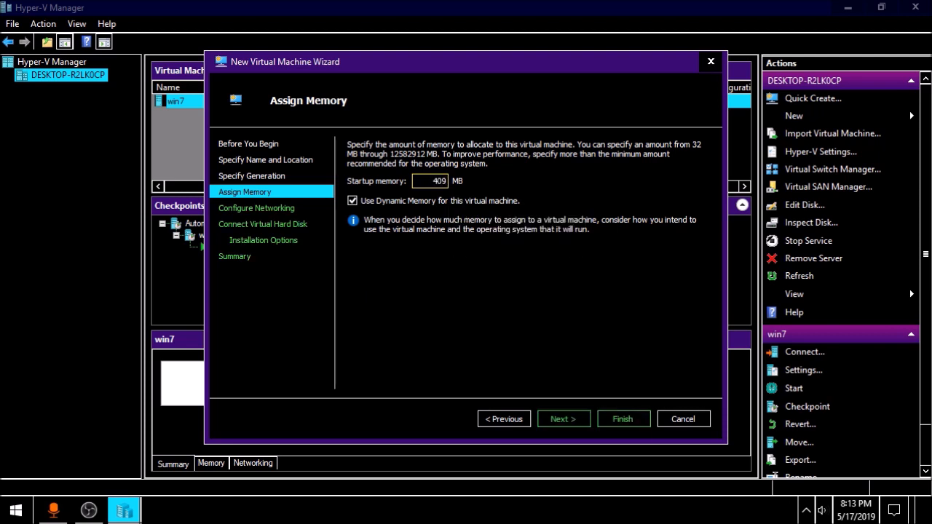
text(7)
key(Tab)
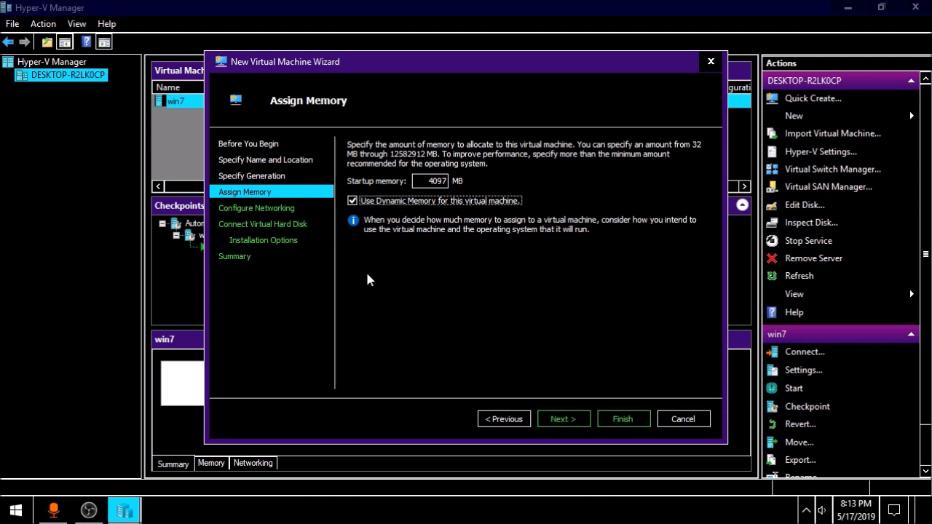
key(Tab)
key(Tab)
key(Tab)
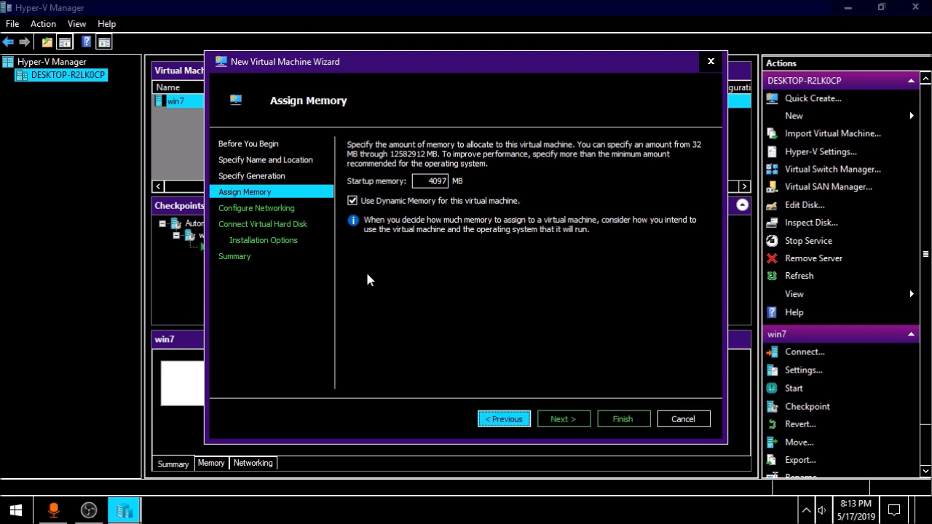
key(Tab)
key(shift+Tab)
key(shift+Tab)
key(shift+Tab)
key(shift+Tab)
key(Tab)
key(Tab)
key(Tab)
key(Tab)
key(Tab)
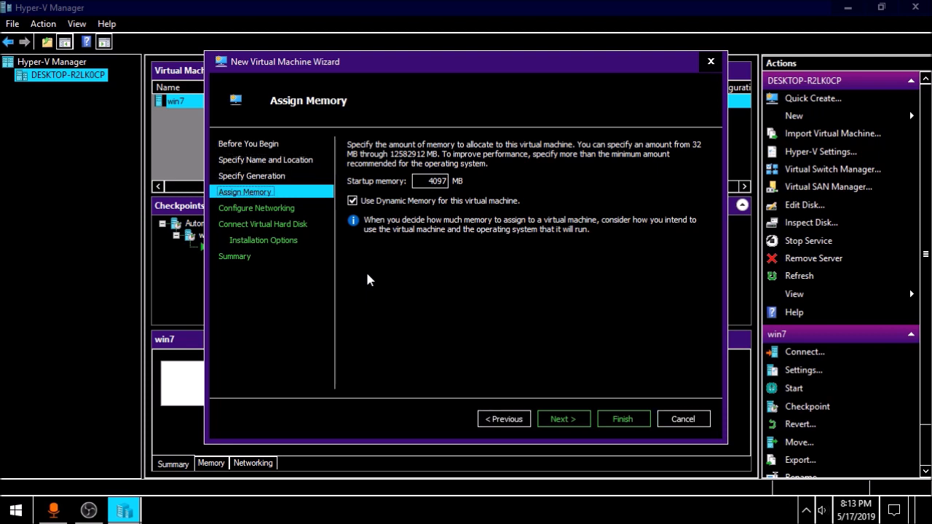
key(Tab)
key(Tab)
key(Tab)
key(Tab)
- Correct the startup memory to 4096 MB and continue to the networking page
key(shift+Tab)
key(shift+Tab)
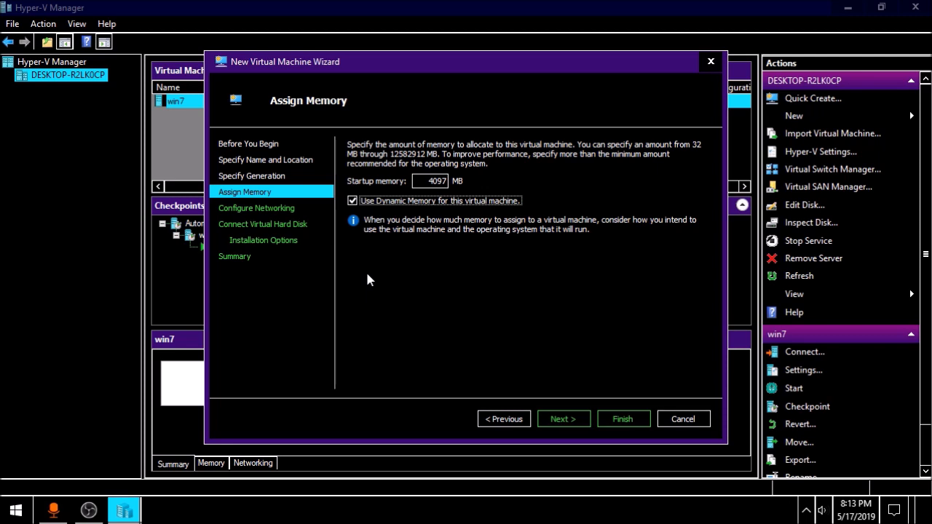
key(shift+Tab)
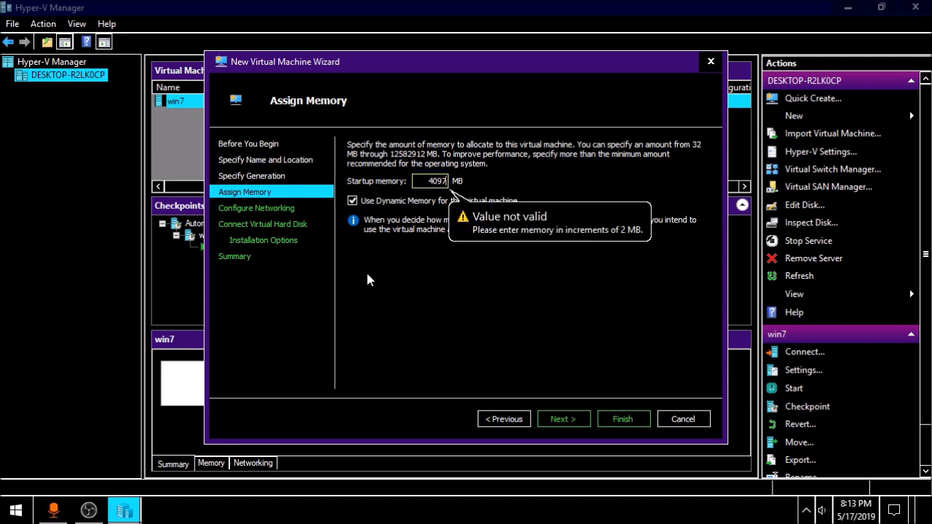
key(BackSpace)
text(6)
key(Tab)
key(Tab)
key(Tab)
key(Return)
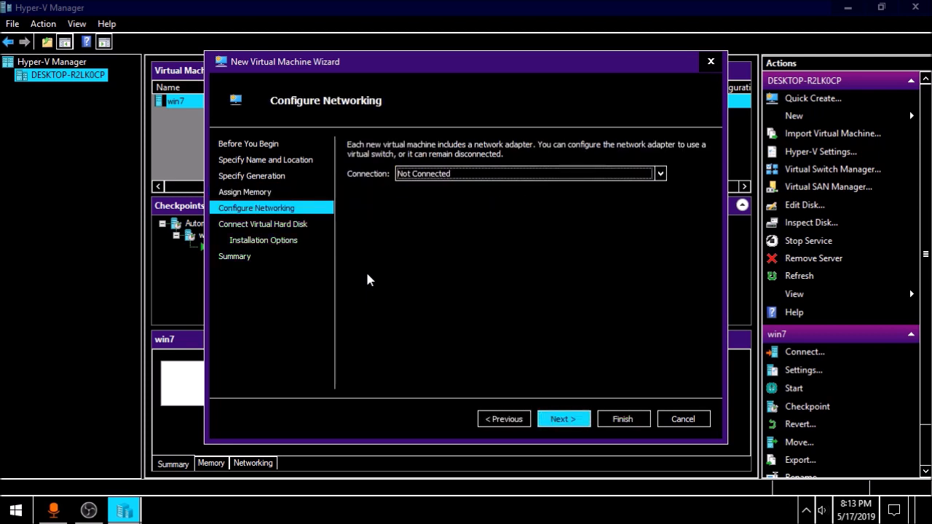
- Leave the network connection as Not Connected and continue to the virtual hard disk page
key(Down)
key(Up)
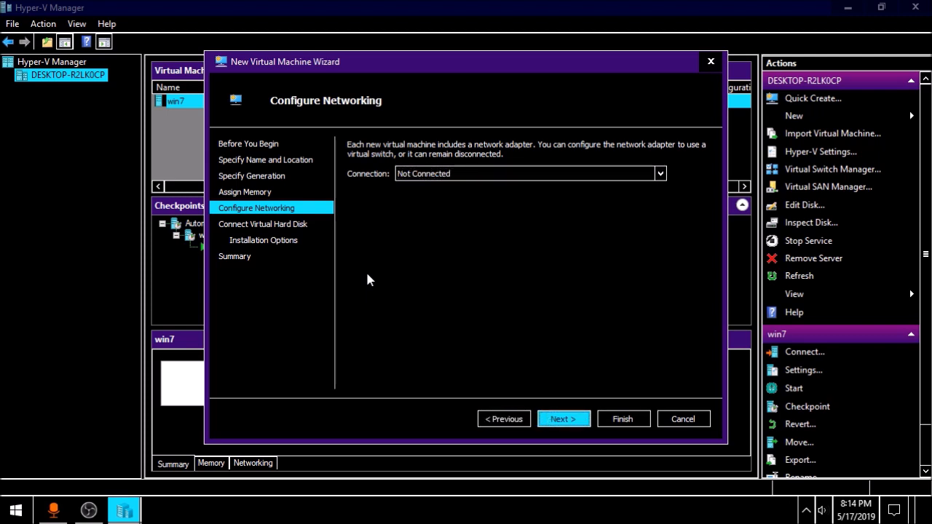
key(Return)
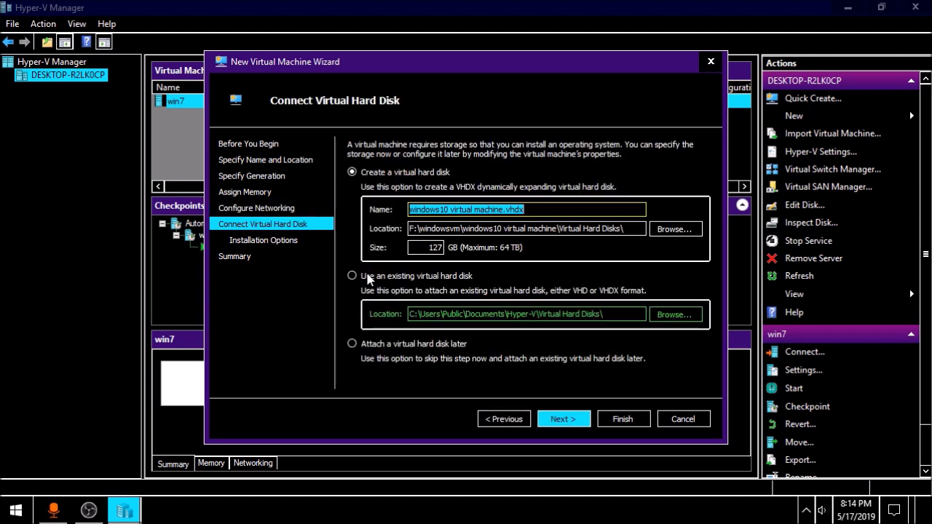
key(shift+Tab)
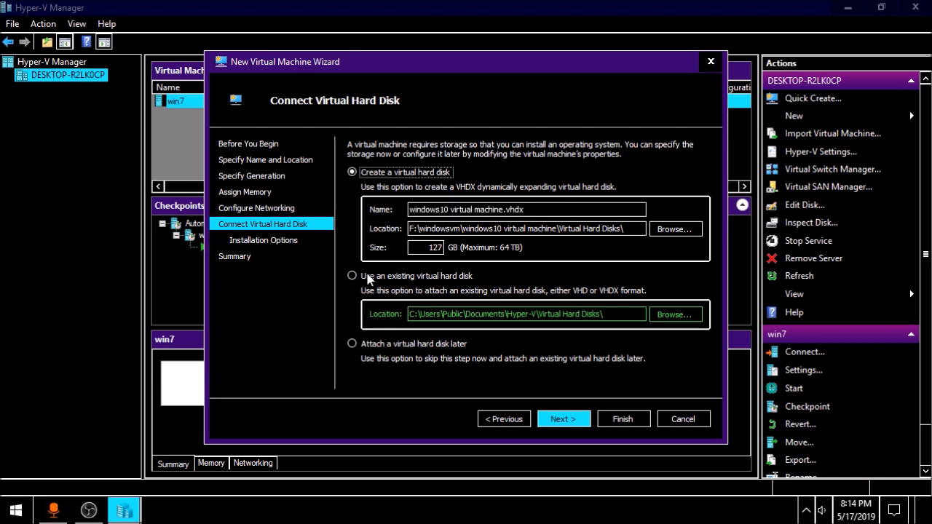
key(Down)
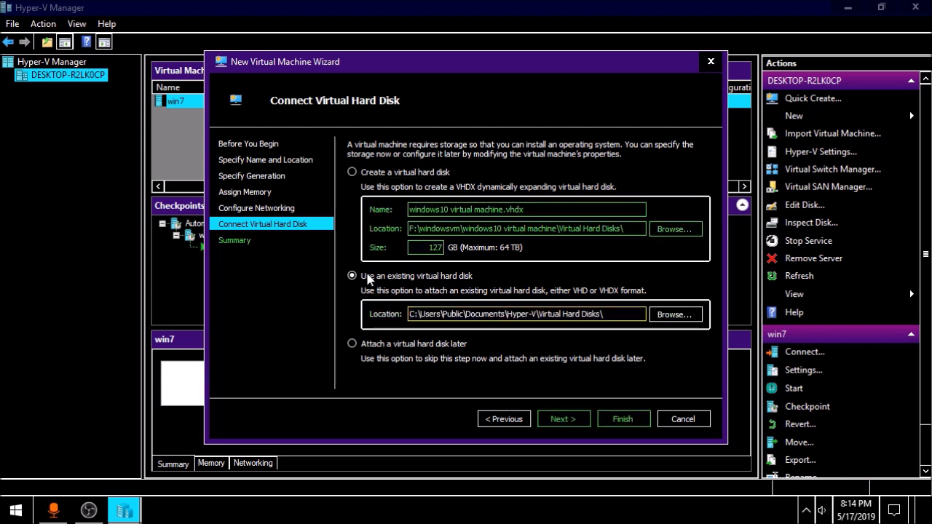
key(Up)
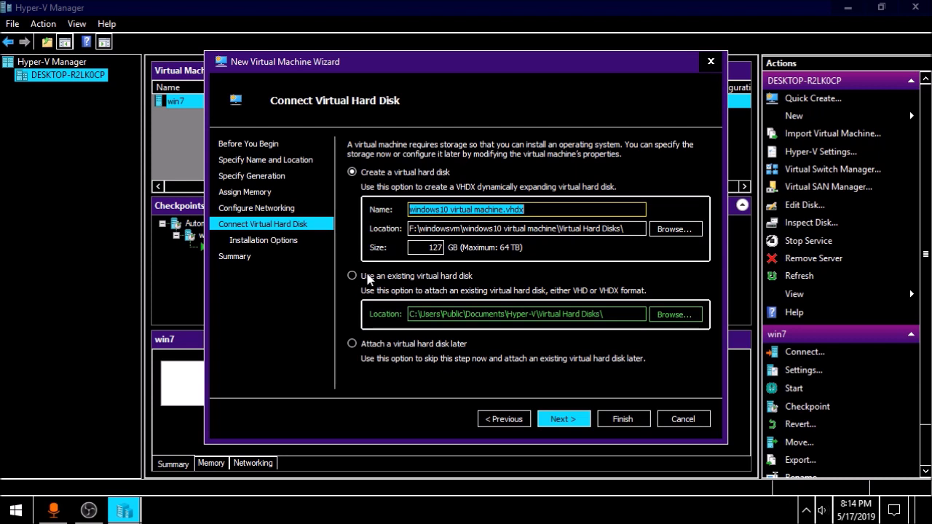
- Set the new virtual hard disk's size to 30 GB and continue to the installation options page
key(Tab)
key(Tab)
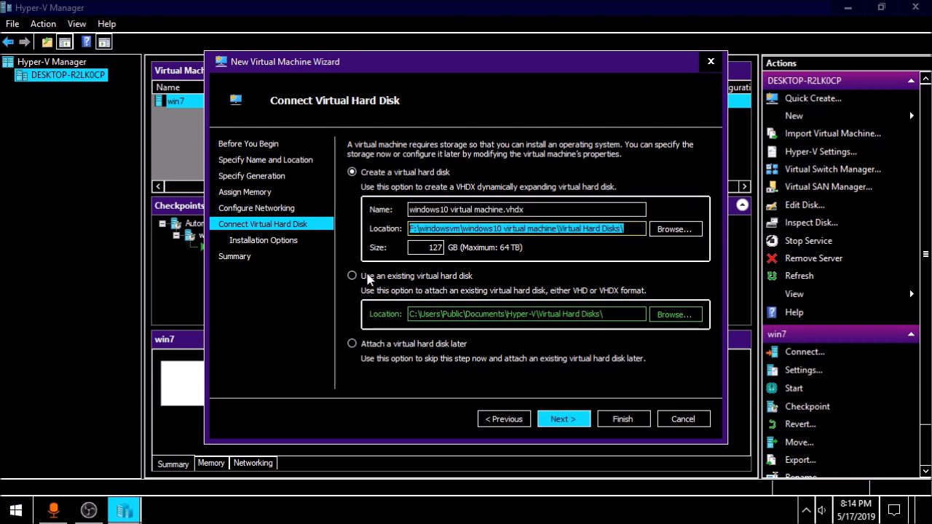
key(Tab)
key(Tab)
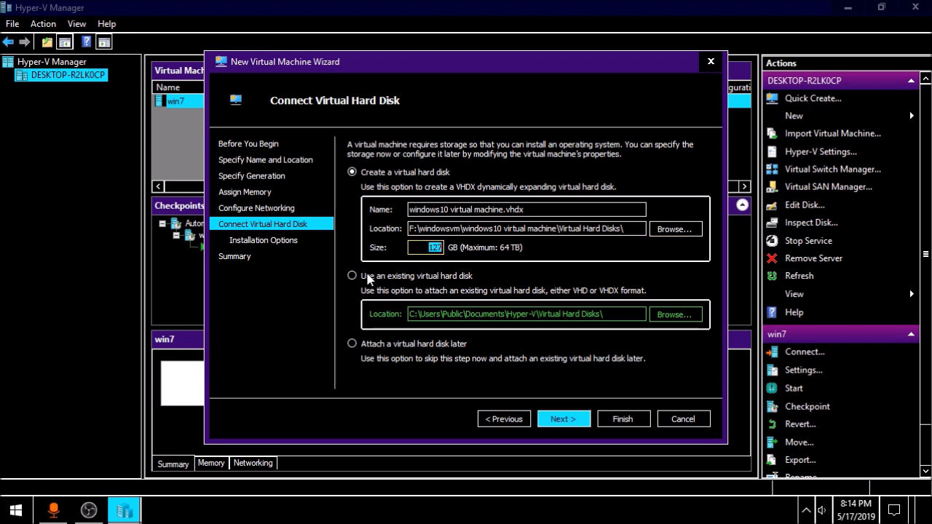
key(BackSpace)
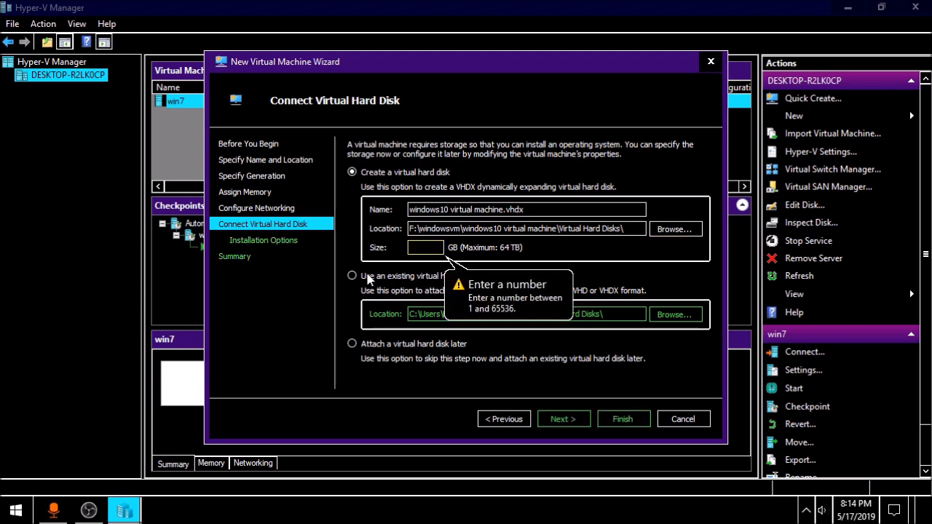
text(30)
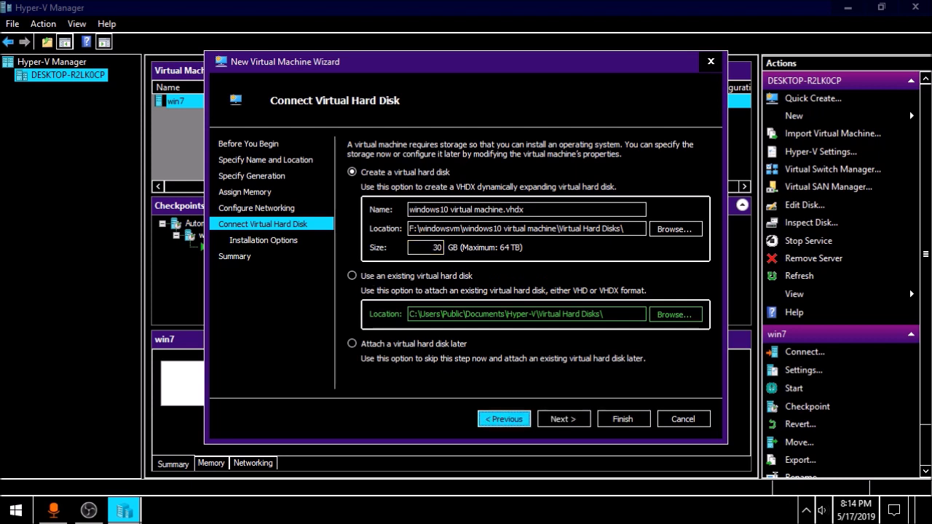
key(Return)
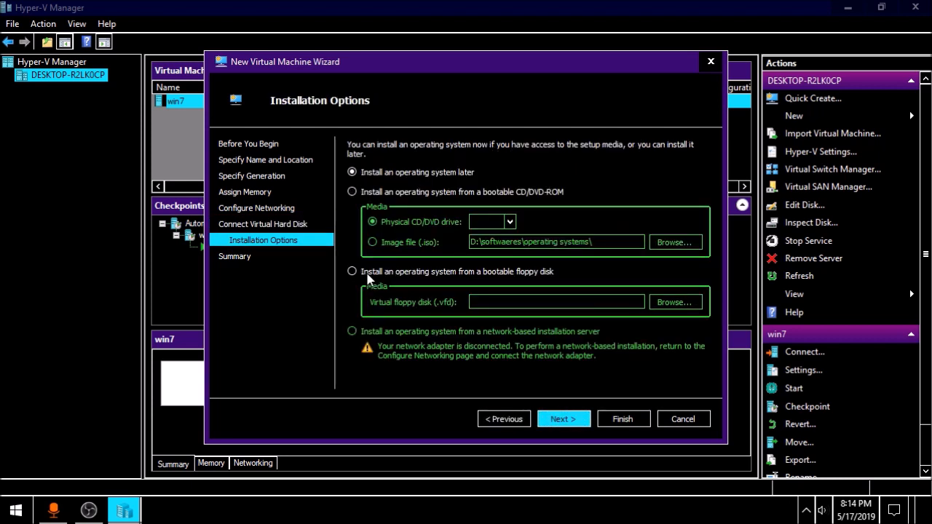
key(Down)
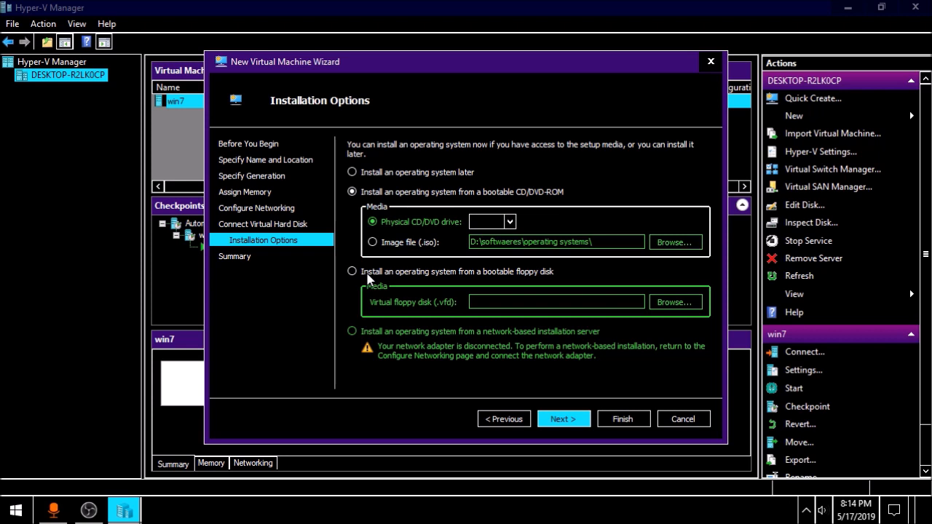
key(Tab)
click(368, 275)
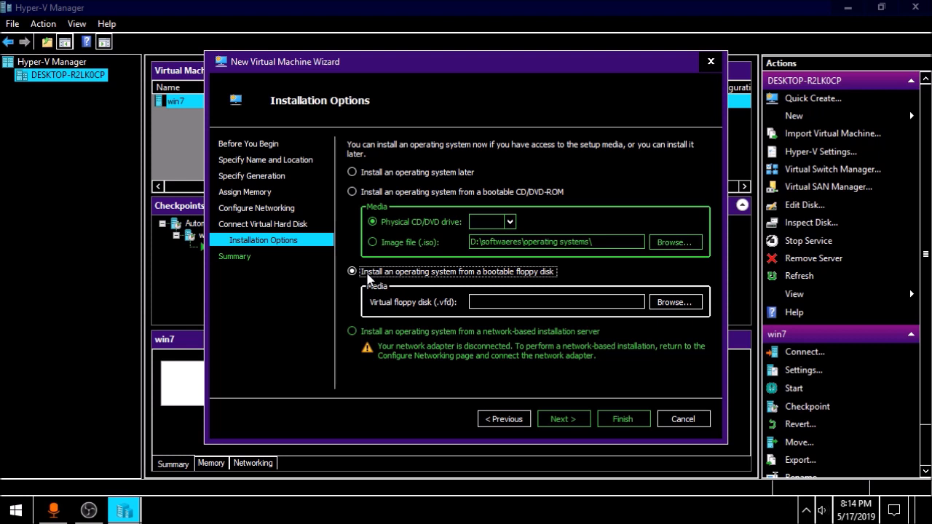
key(Down)
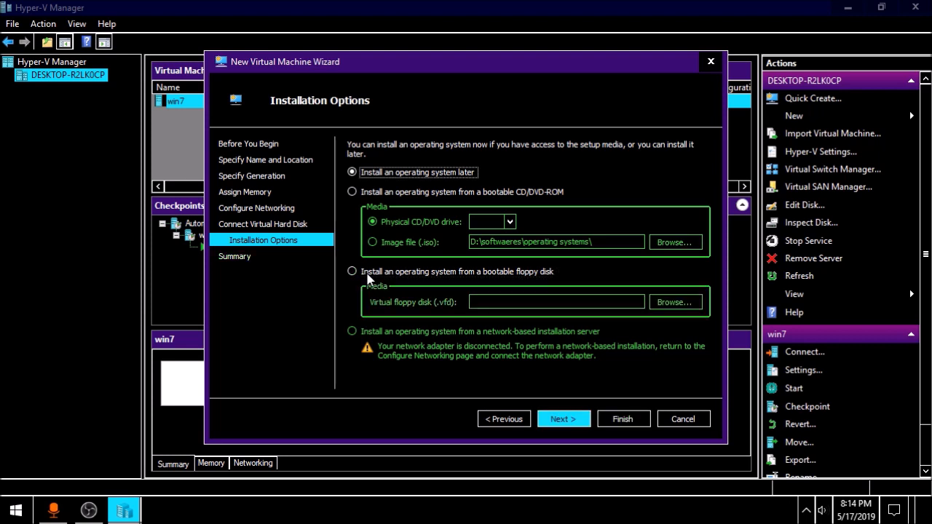
key(Tab)
key(shift+Tab)
key(Down)
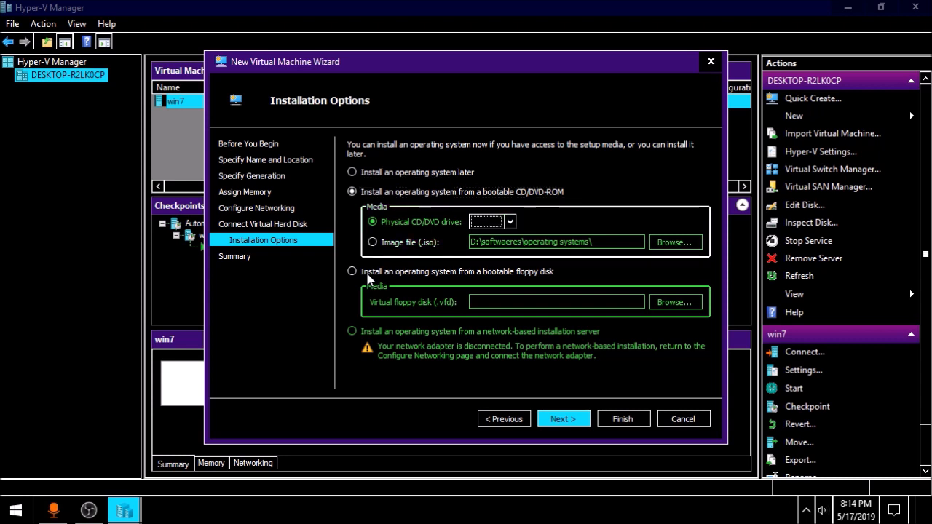
key(Up)
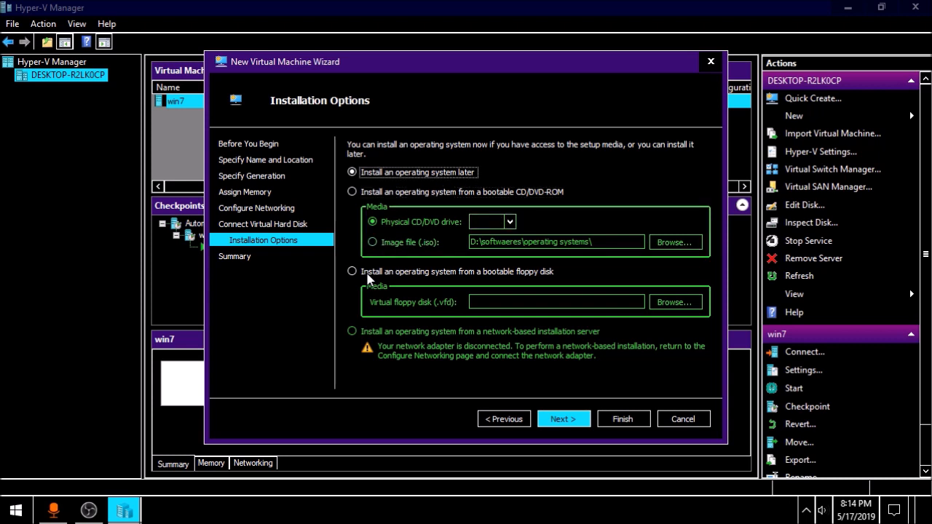
- Keep the option to install an operating system later and finish the wizard to create the virtual machine
key(Tab)
key(Tab)
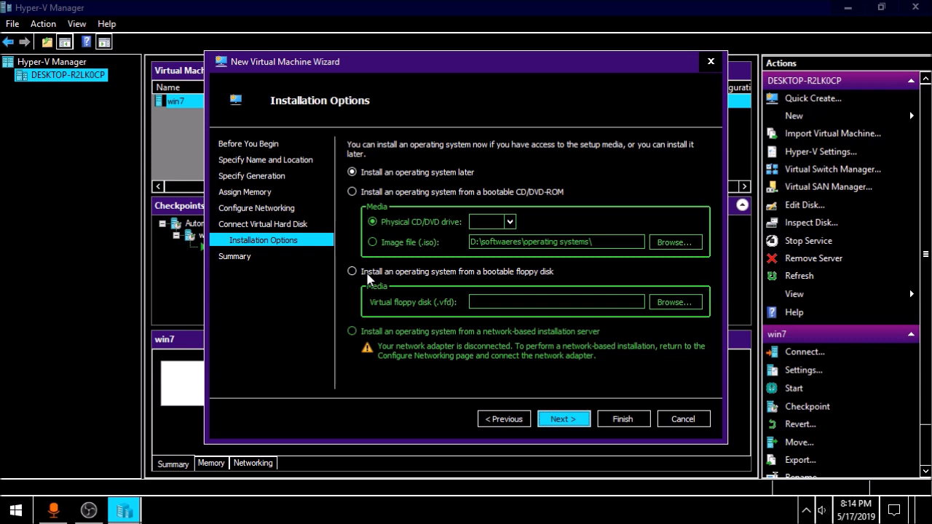
key(Return)
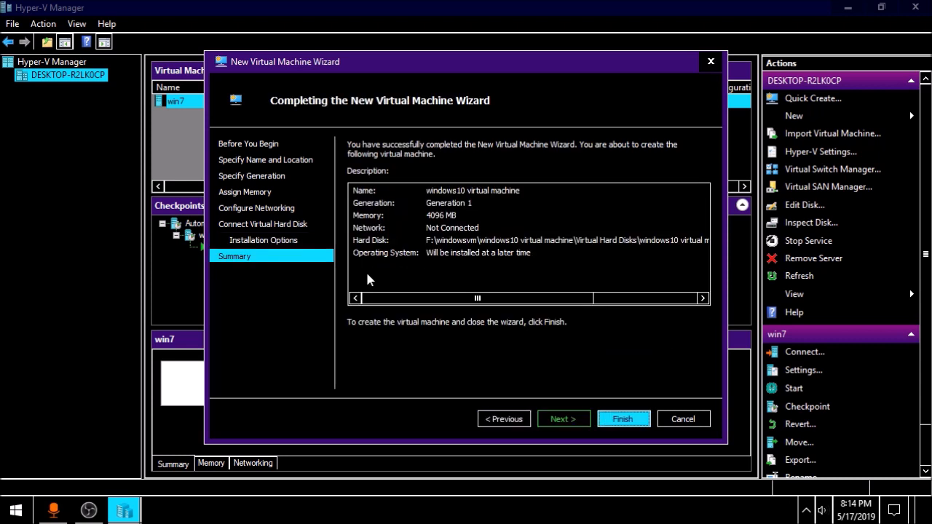
key(Return)
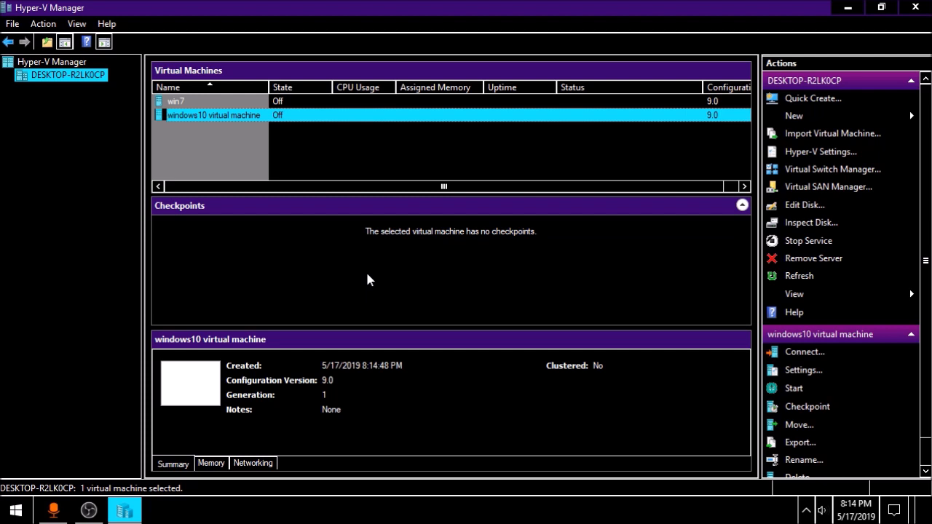
- Open the settings of the windows10 virtual machine
key(shift+F10)
key(Down)
key(Down)
key(Return)
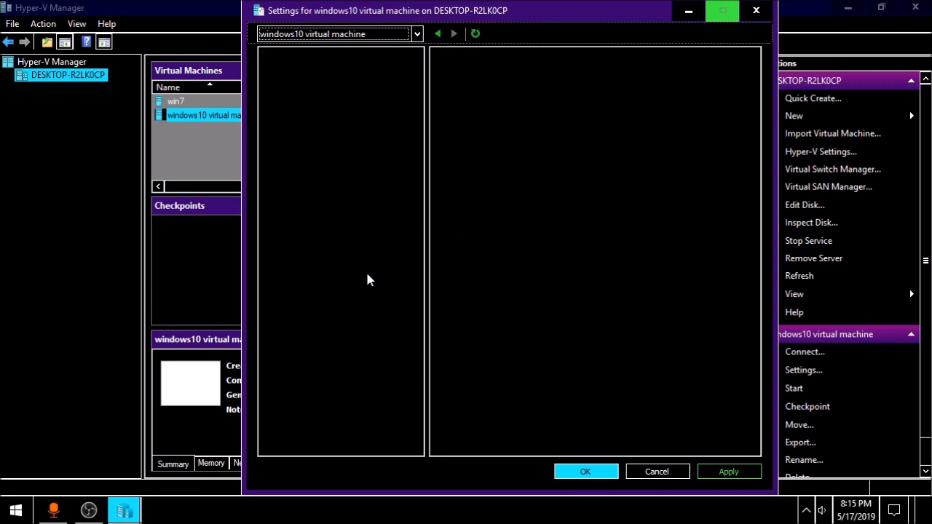
- Examine the BIOS startup order of the boot devices in the virtual machine's settings
key(Down)
key(Up)
key(Down)
key(Down)
key(Up)
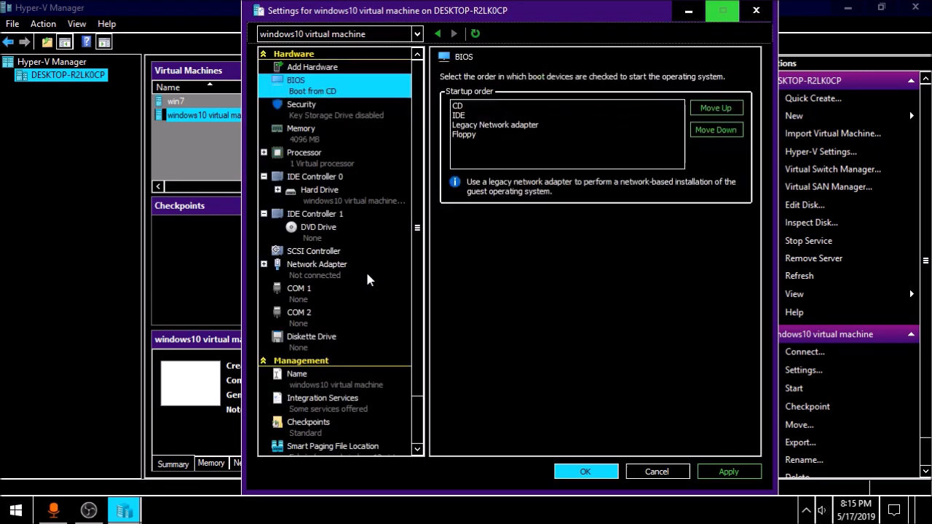
key(Tab)
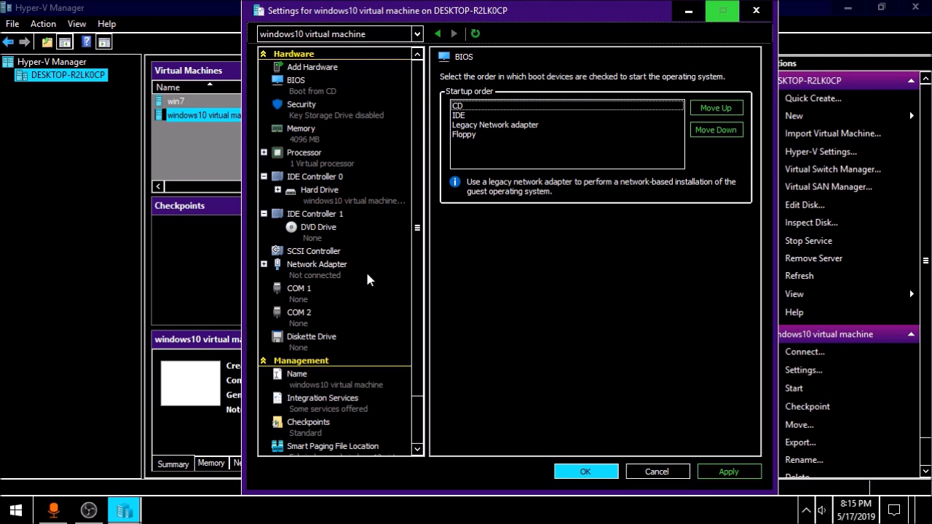
key(Down)
key(Down)
key(Down)
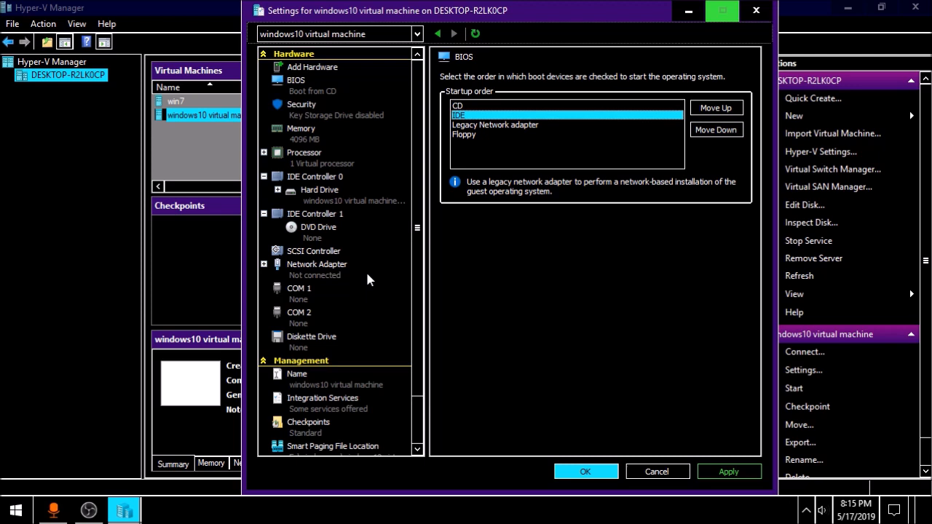
key(Up)
key(shift+Tab)
- Set the number of virtual processors to 4 and apply the change
key(Down)
key(Down)
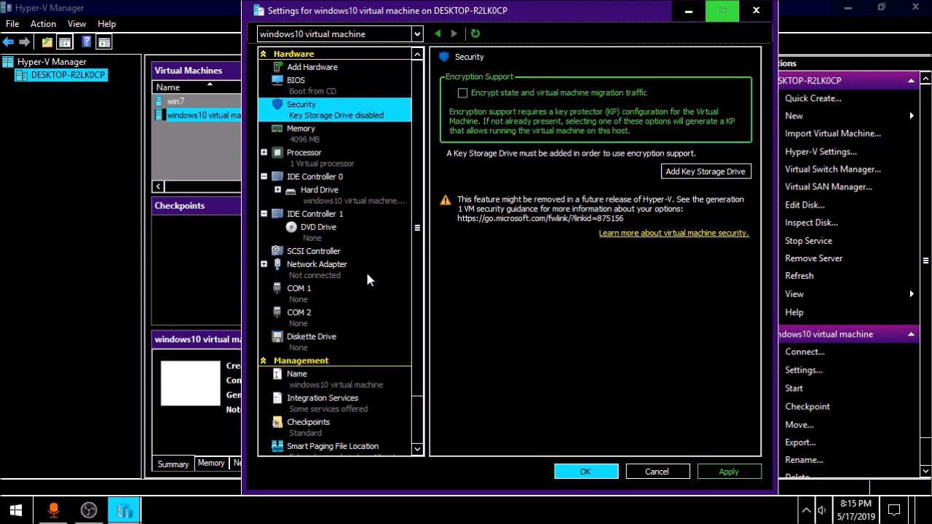
key(Down)
key(Down)
key(Up)
key(Tab)
key(Up)
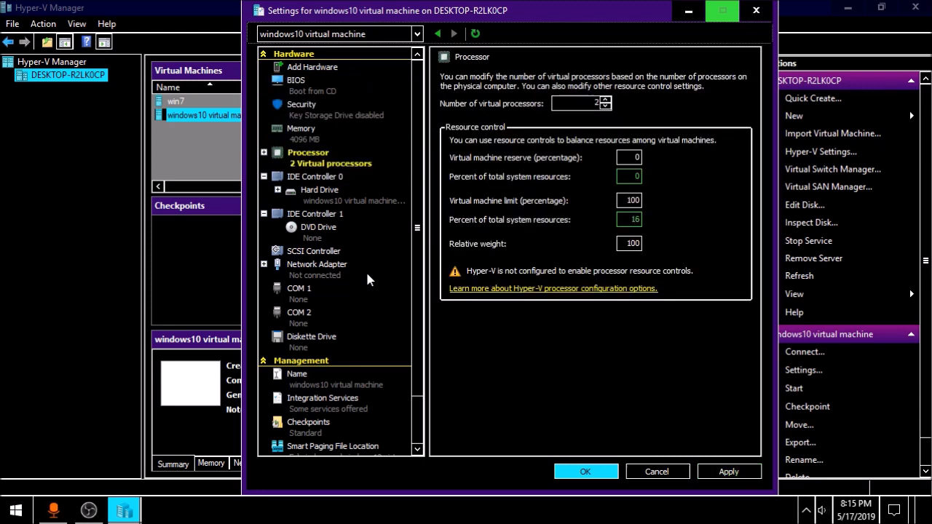
key(Up)
key(Up)
key(shift+Tab)
key(shift+Tab)
key(alt+a)
- Set the DVD drive's location on IDE Controller 1 to 1
key(Tab)
key(Tab)
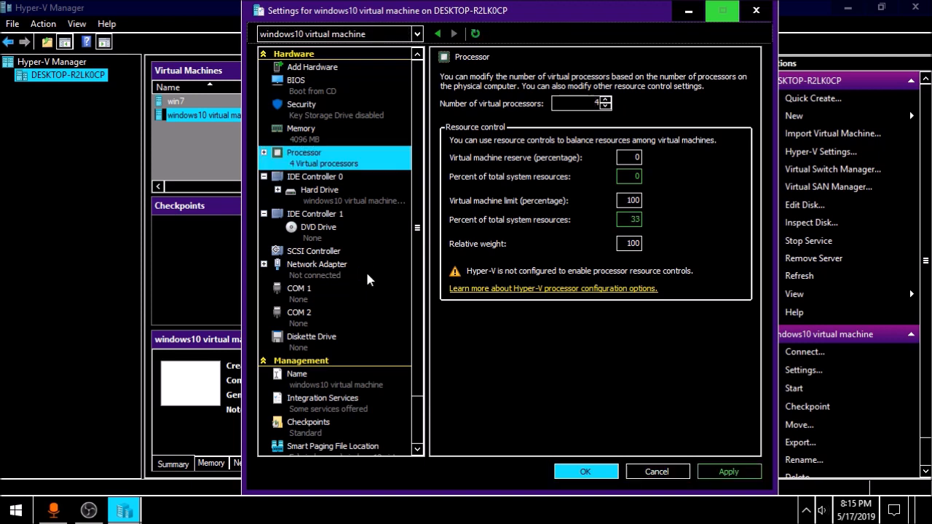
key(shift+Tab)
key(Tab)
key(Down)
key(Down)
key(Down)
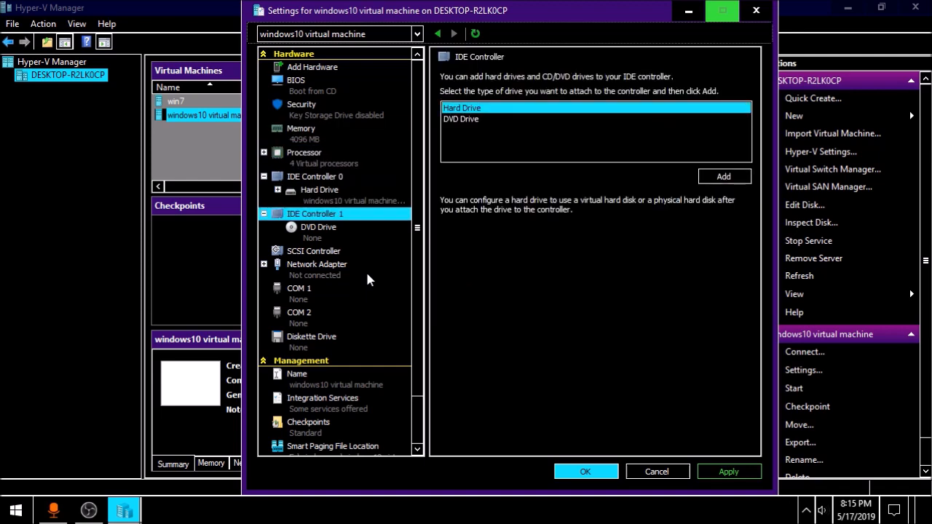
key(Down)
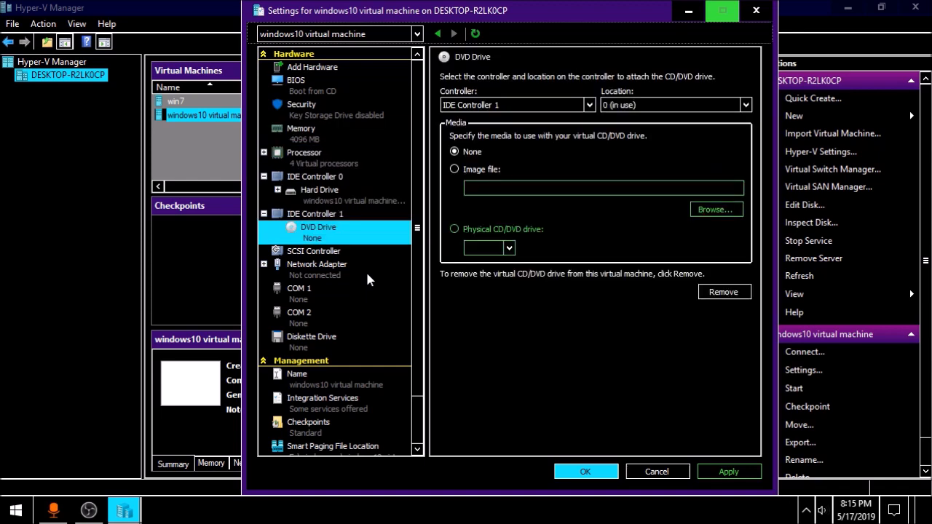
key(Tab)
key(Tab)
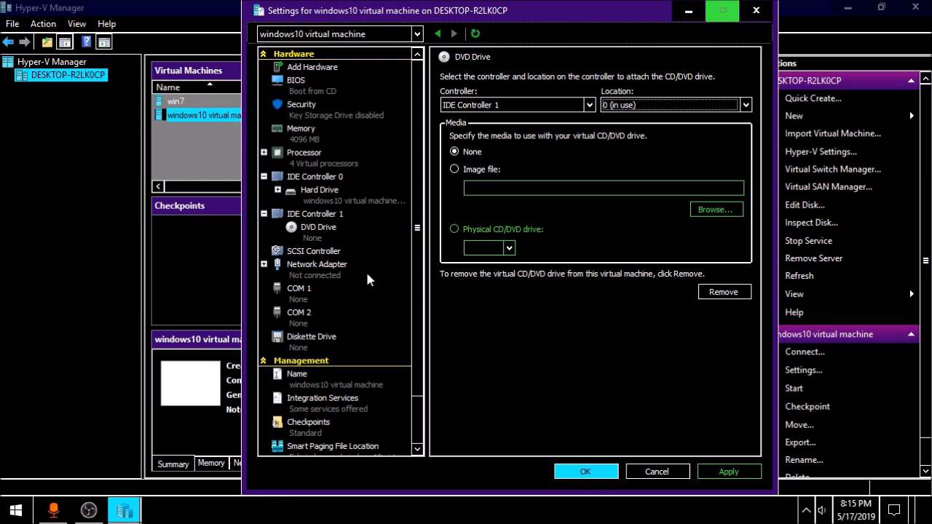
key(Down)
key(Tab)
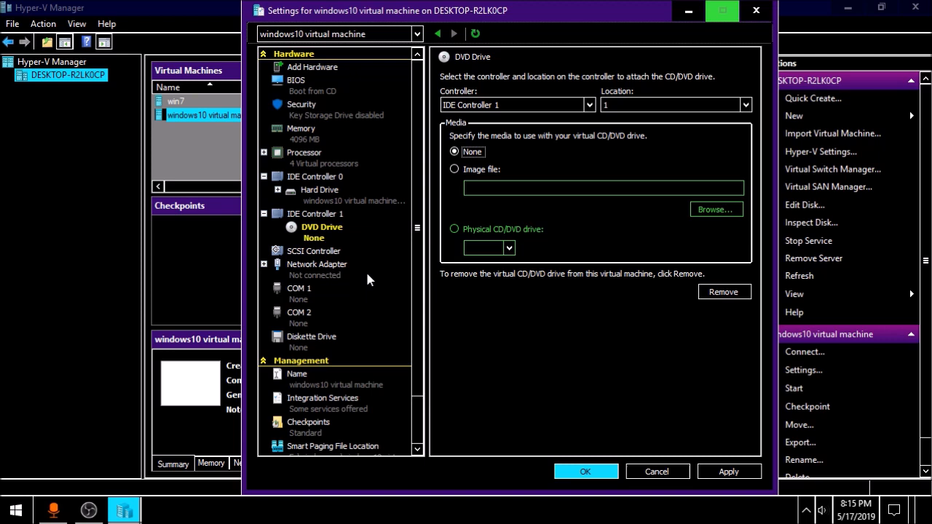
- Attach the image file Win10-1809Oct-English-x64.iso from D:\softwaeres\operating systems to the virtual DVD drive and apply the change
key(Down)
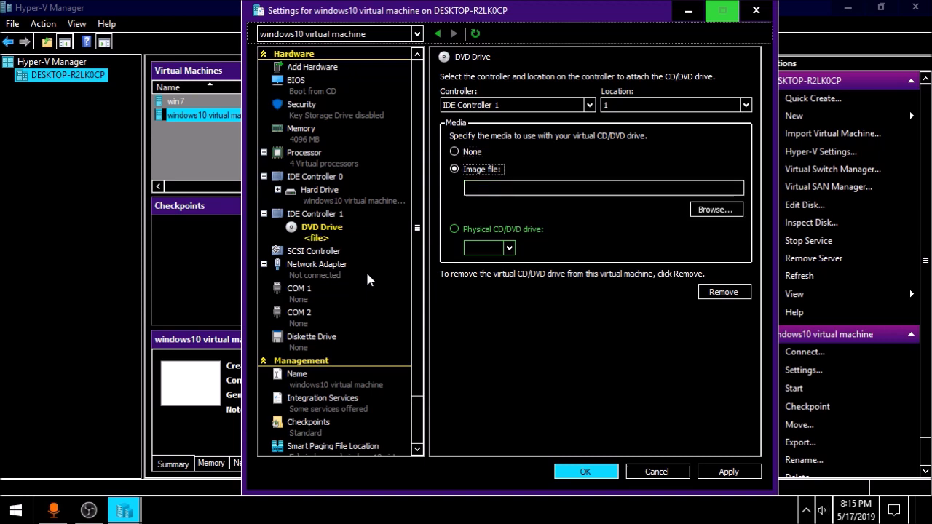
key(Tab)
key(Tab)
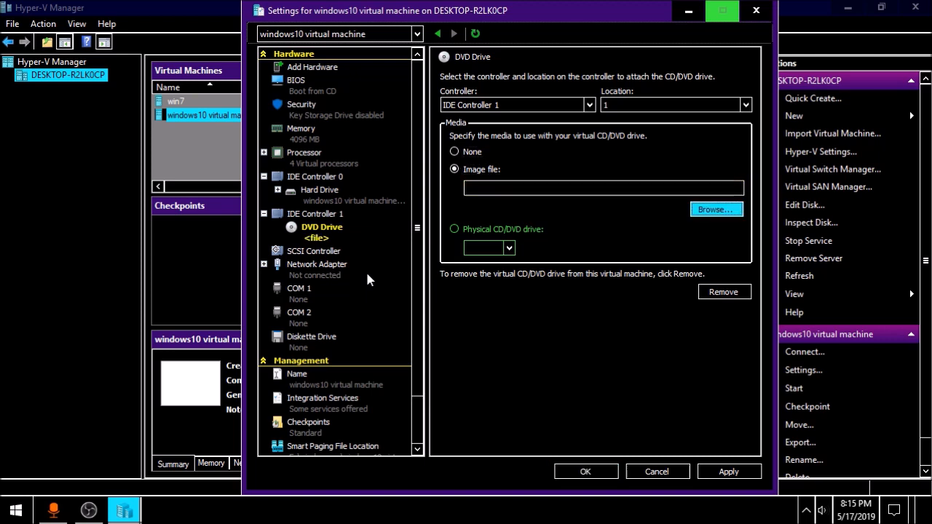
key(Return)
key(shift+Tab)
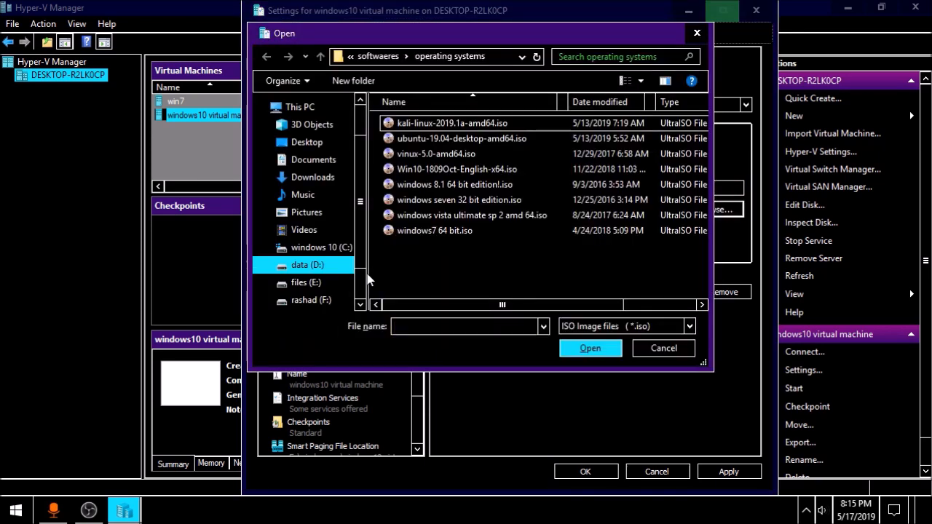
key(w)
key(Return)
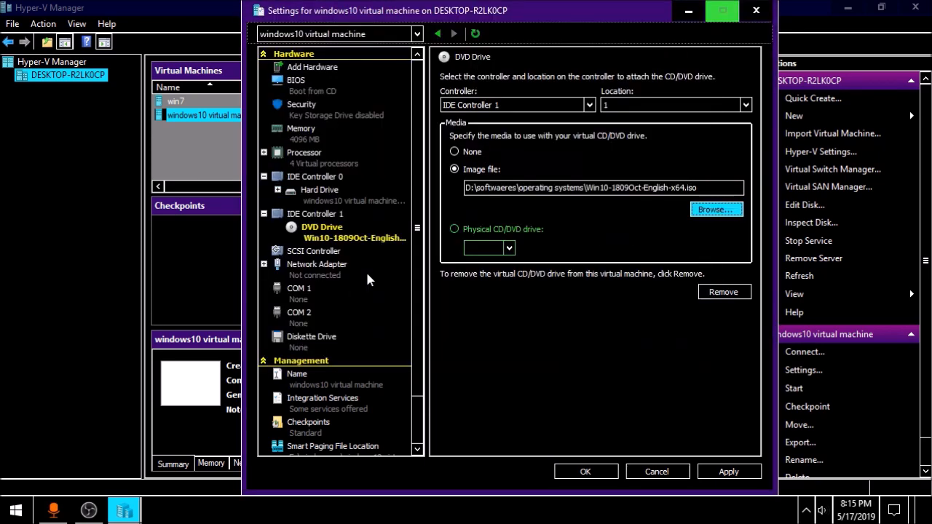
key(Tab)
key(Tab)
key(Tab)
key(Tab)
key(Tab)
key(Tab)
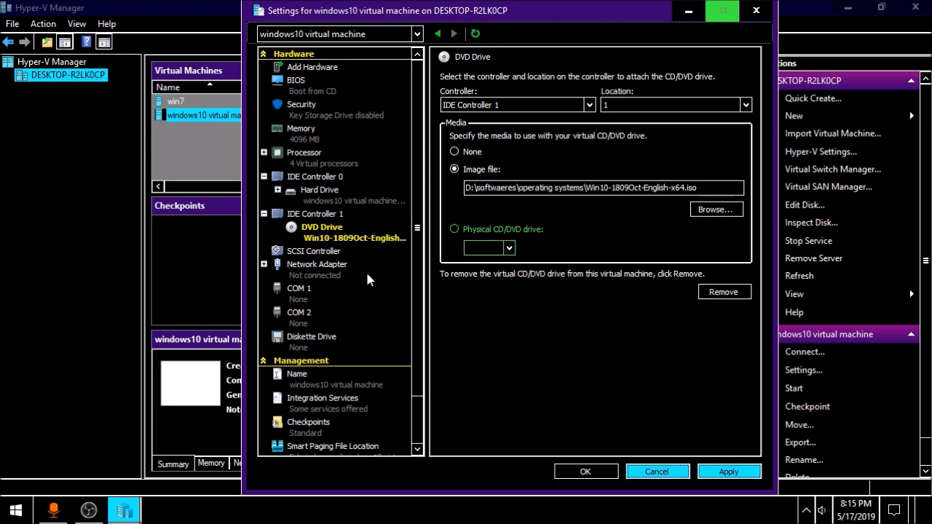
key(Tab)
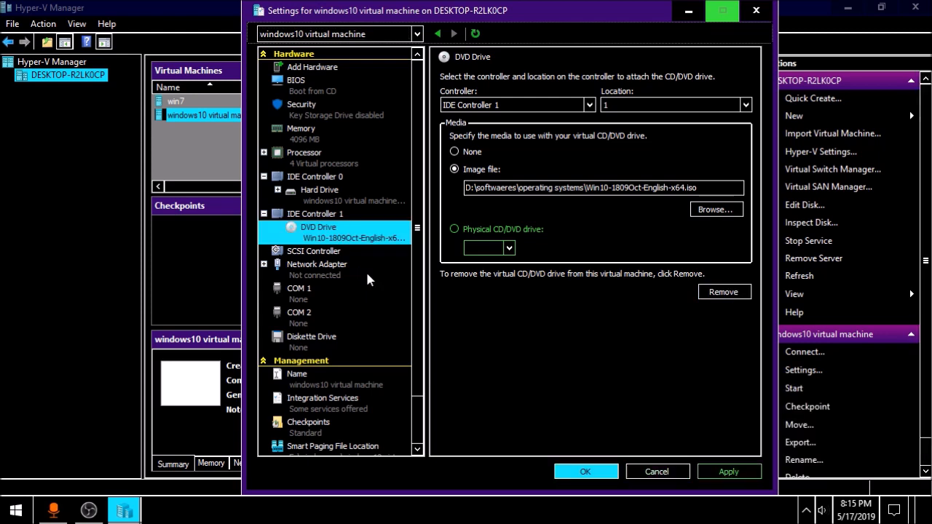
- Enable Guest services in the virtual machine's Integration Services, apply the change and close the settings
key(Tab)
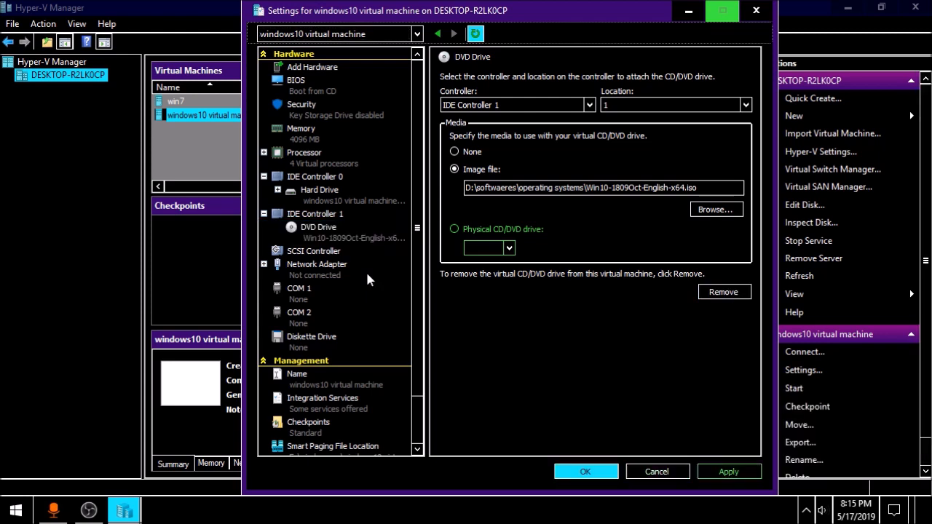
key(shift+Tab)
key(Down)
key(Down)
key(Down)
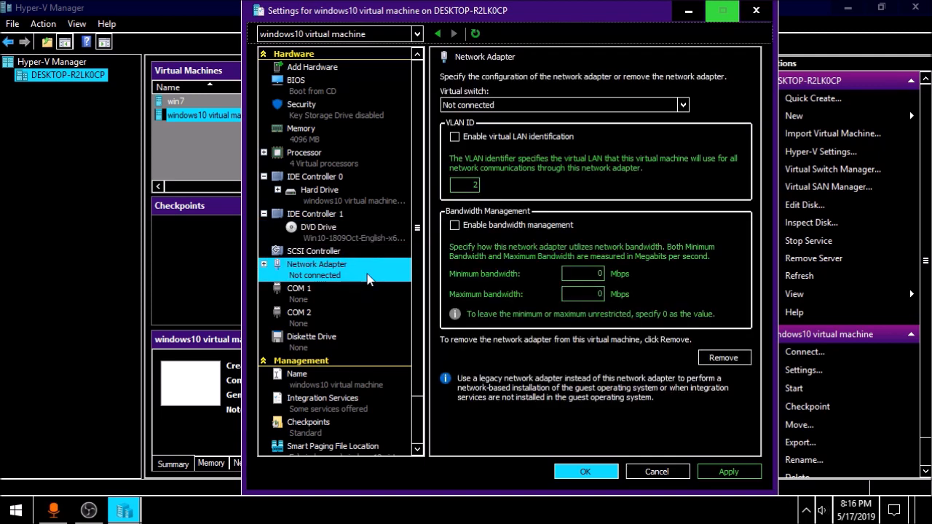
key(Down)
key(Down)
key(Down)
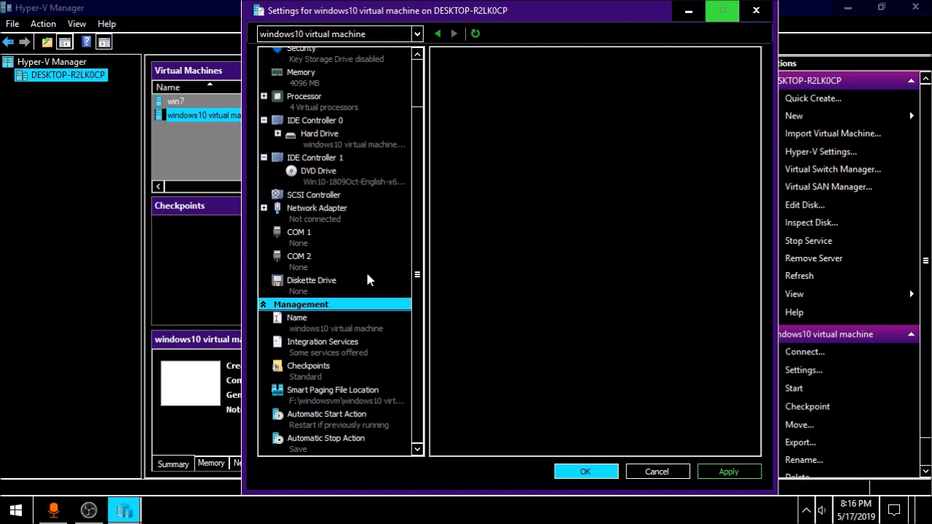
key(Down)
key(Down)
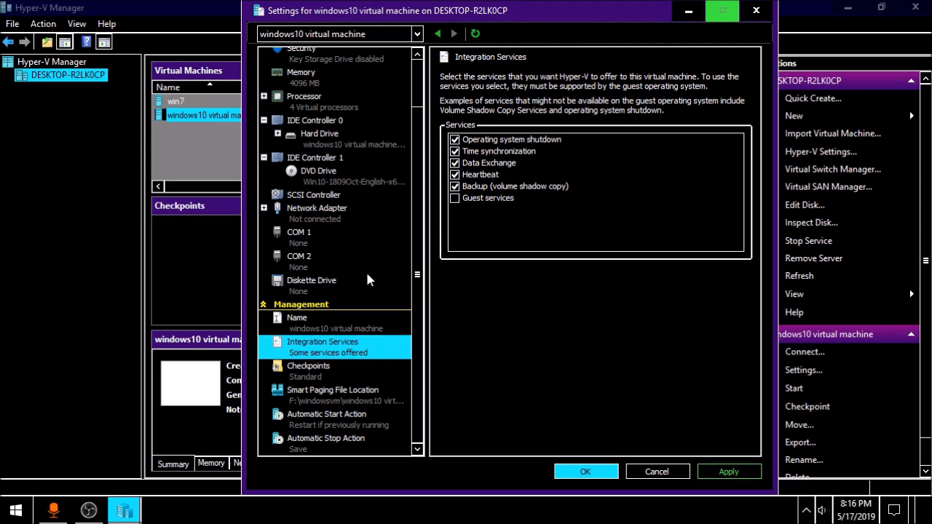
key(Tab)
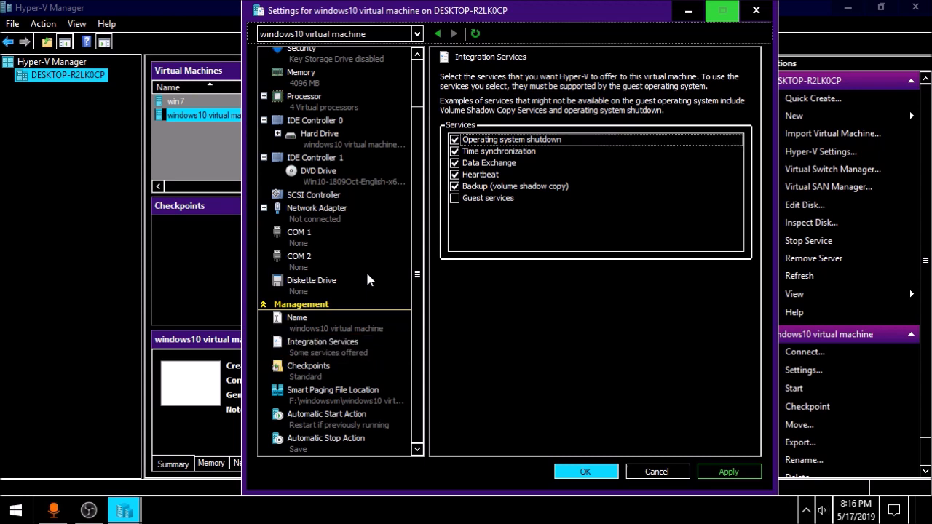
key(Down)
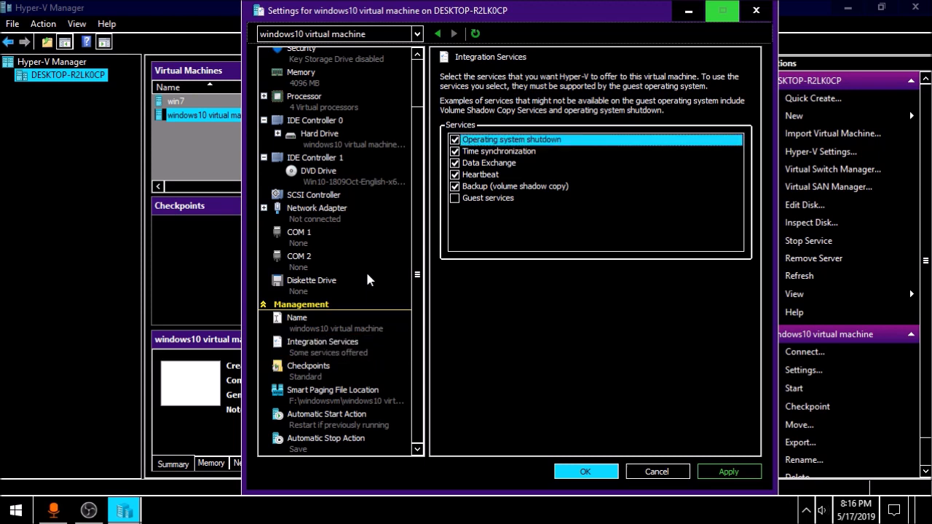
key(Down)
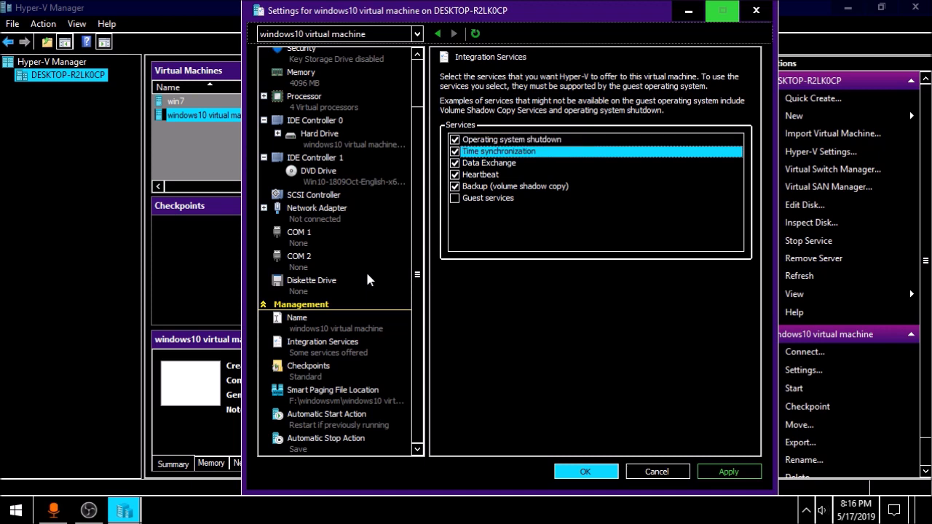
key(Down)
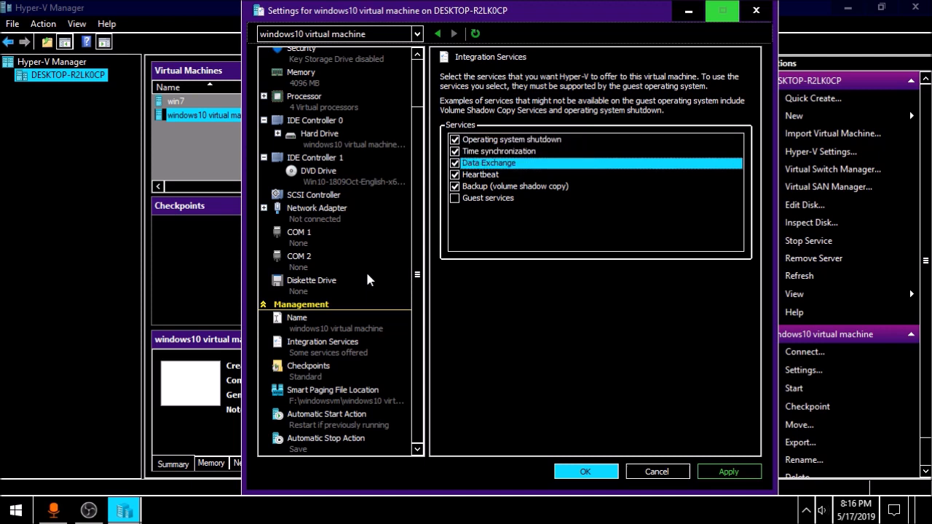
key(Down)
key(Down)
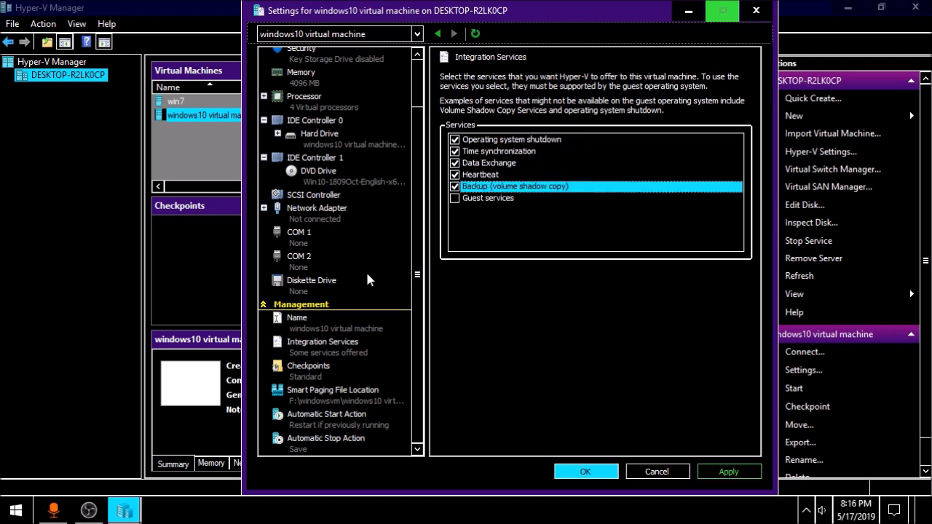
key(Down)
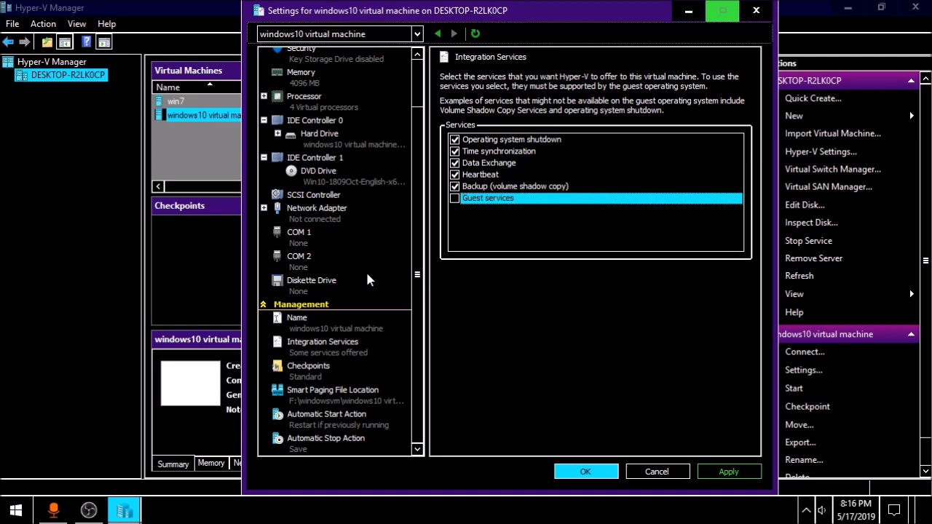
key(space)
key(Tab)
key(Tab)
key(Tab)
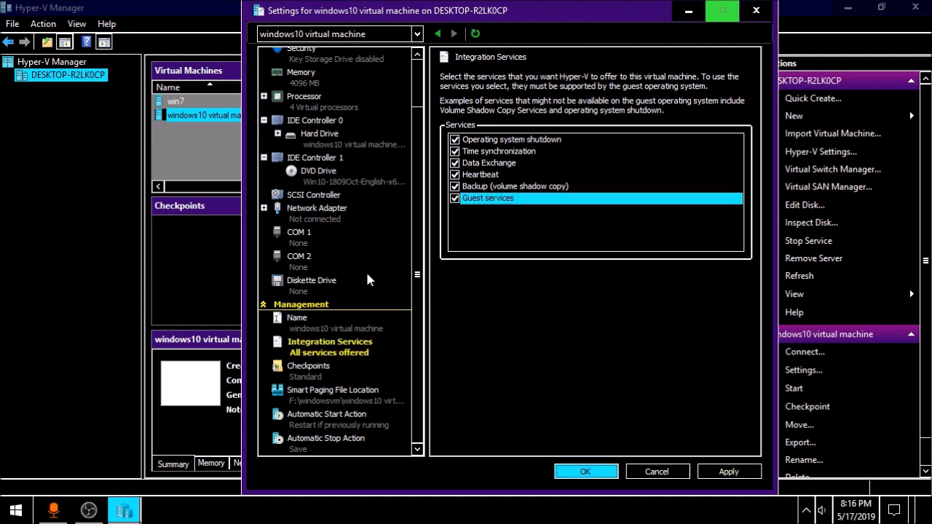
key(space)
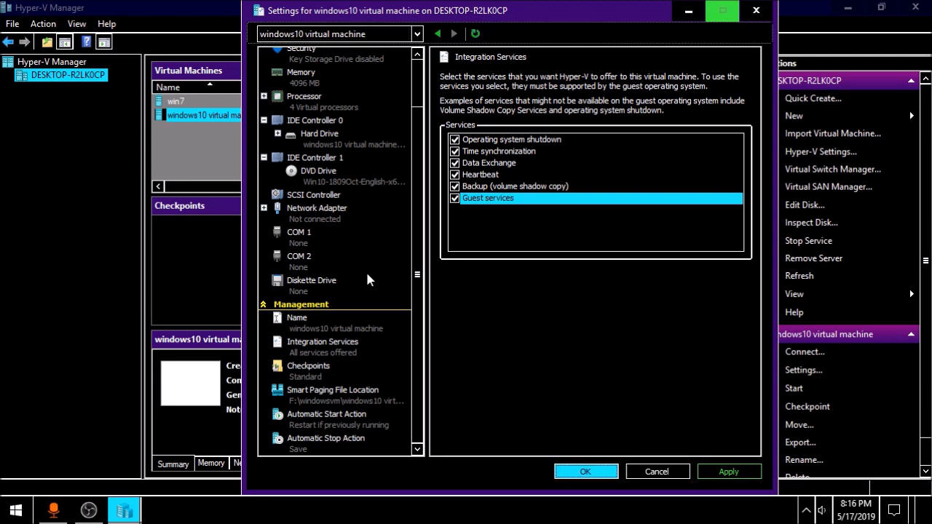
key(Return)
- Connect to the windows10 virtual machine and start it
key(Up)
key(Down)
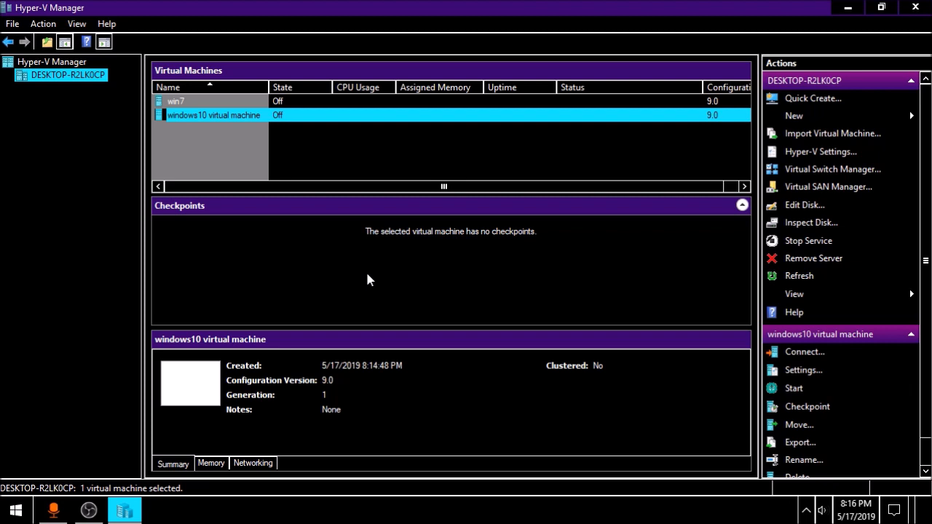
key(shift+F10)
key(Down)
key(Return)
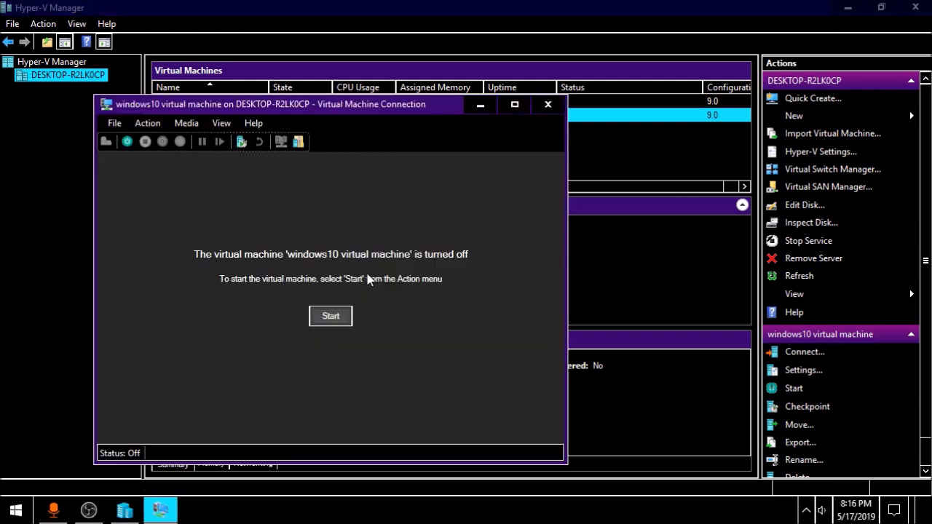
key(alt)
key(Right)
key(Down)
key(Down)
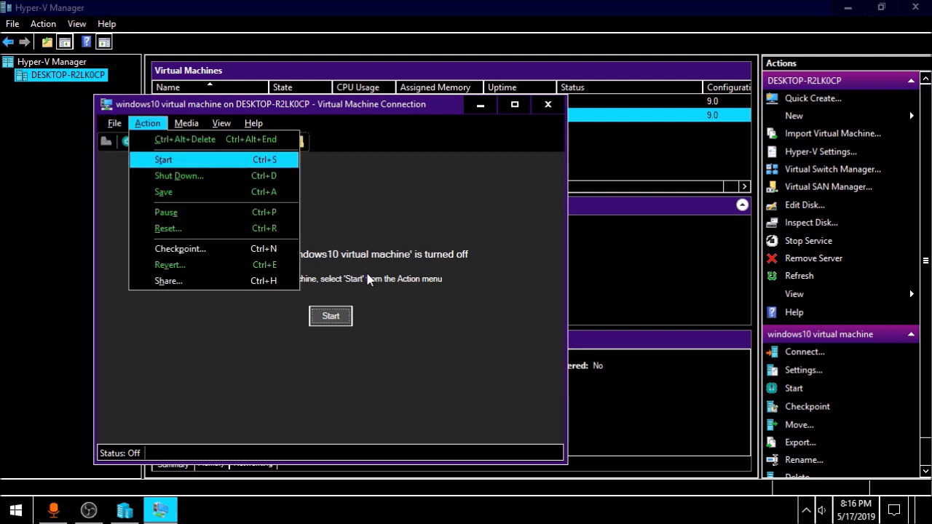
key(Return)
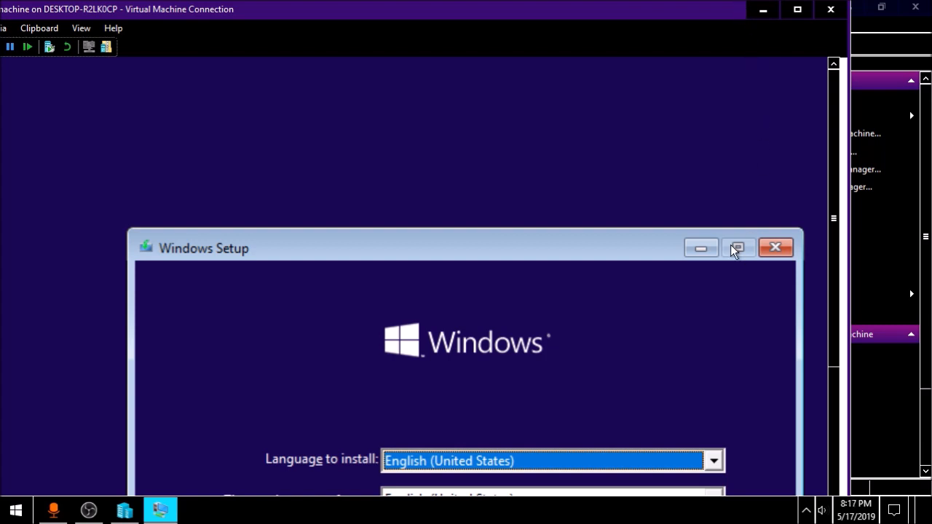
- Switch the virtual machine connection to full-screen mode
key(alt+space)
key(Escape)
key(ctrl+alt+Break)
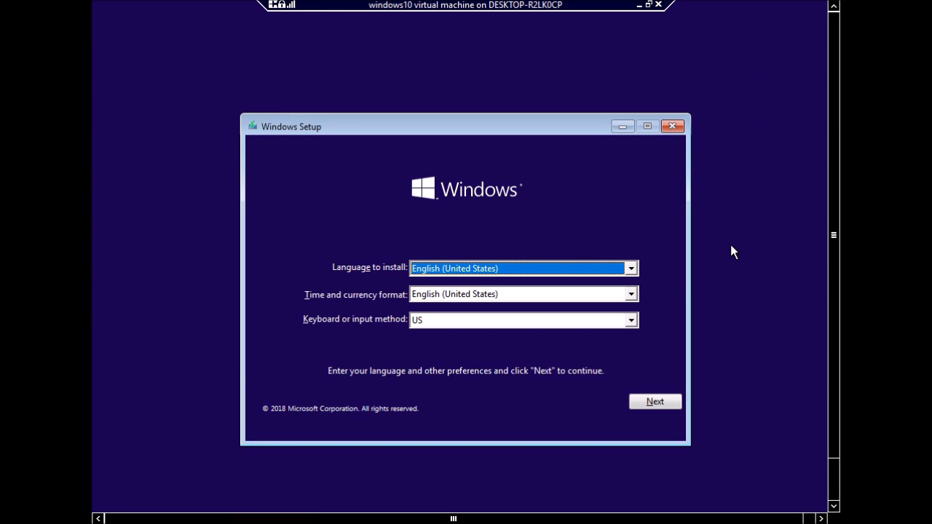
- Keep English (United States) for language and time format with the US keyboard, and start the Windows installation
key(Tab)
key(Tab)
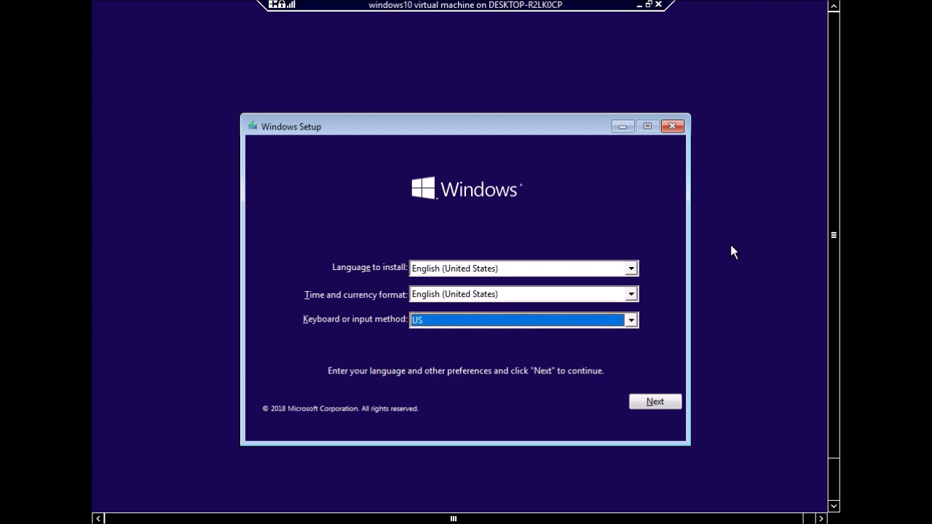
key(Tab)
key(Return)
key(Return)
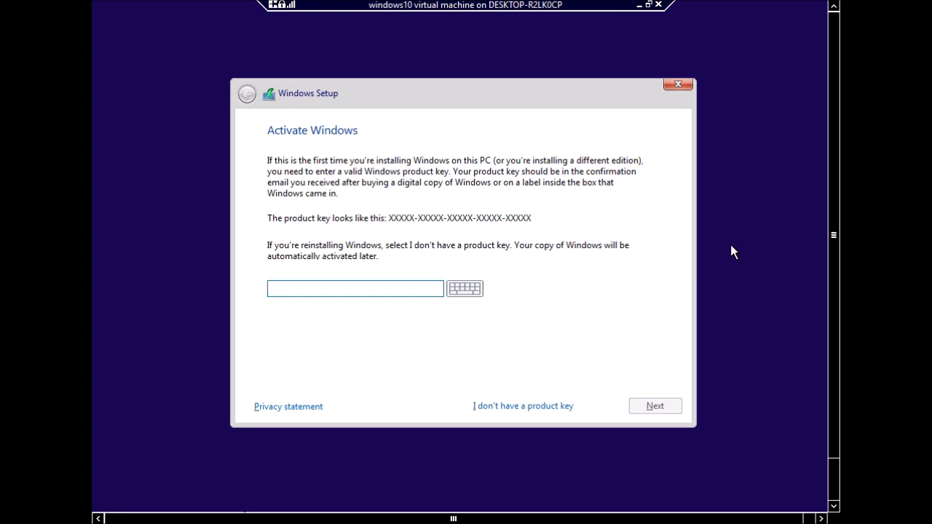
- Continue without a product key and choose the Windows 10 edition to install from the operating system list
key(Tab)
key(Return)
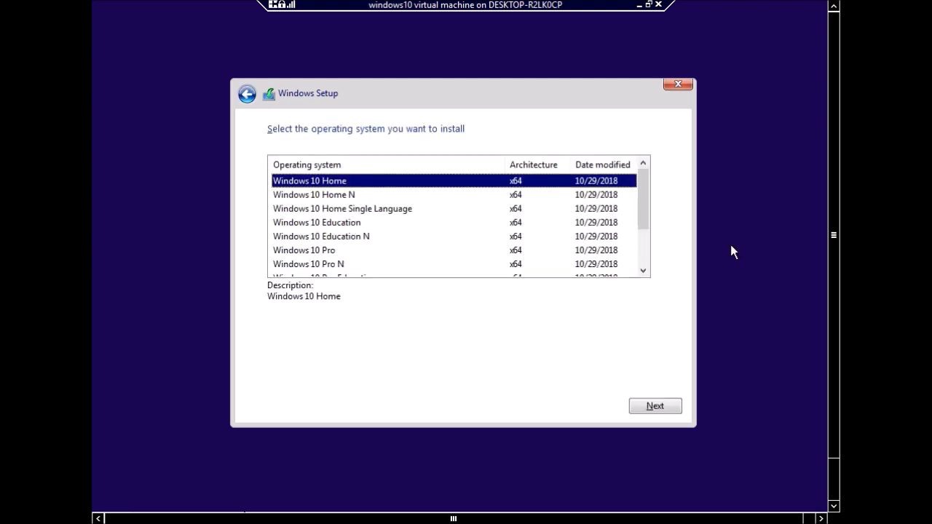
key(Down)
key(Down)
key(Down)
key(Down)
key(Down)
key(Down)
key(Down)
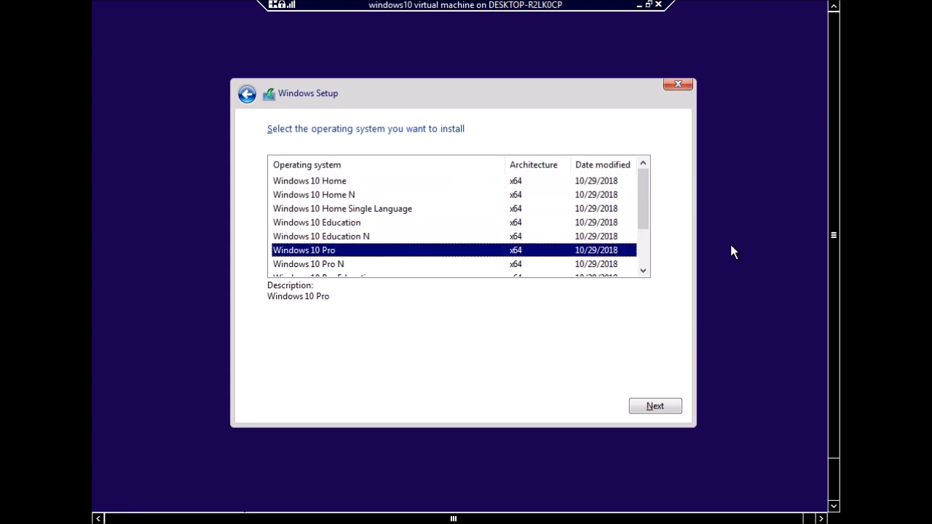
key(Down)
key(Down)
key(Up)
key(Home)
key(Down)
key(Down)
key(Down)
key(Return)
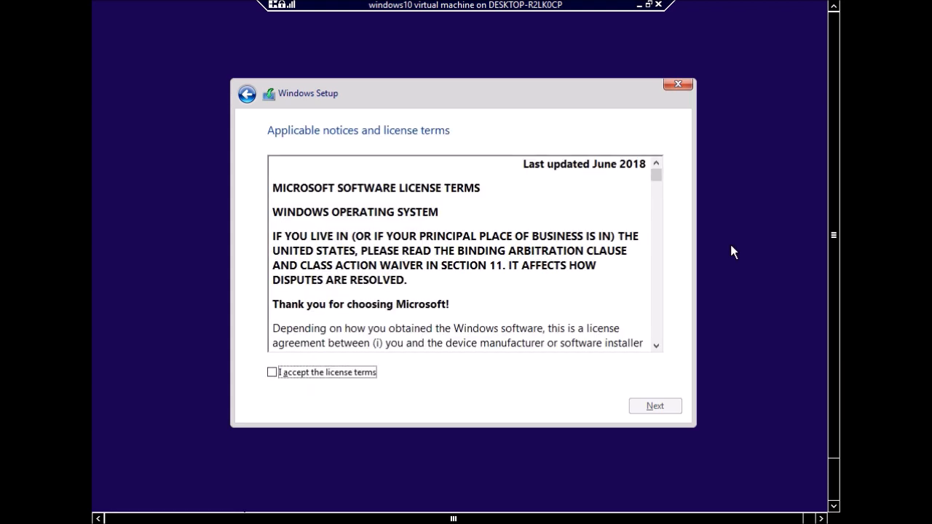
- Accept the license terms and choose the Custom: Install Windows only (advanced) installation type
key(space)
key(Return)
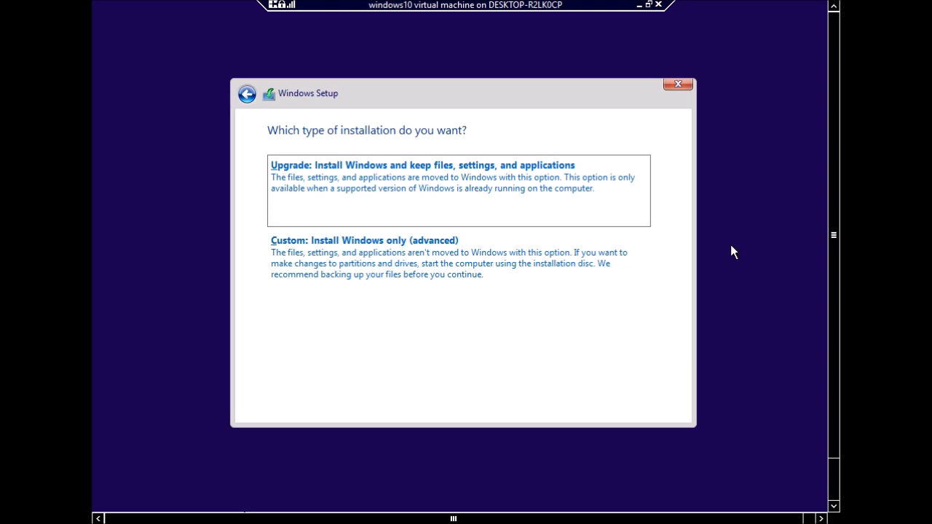
key(Down)
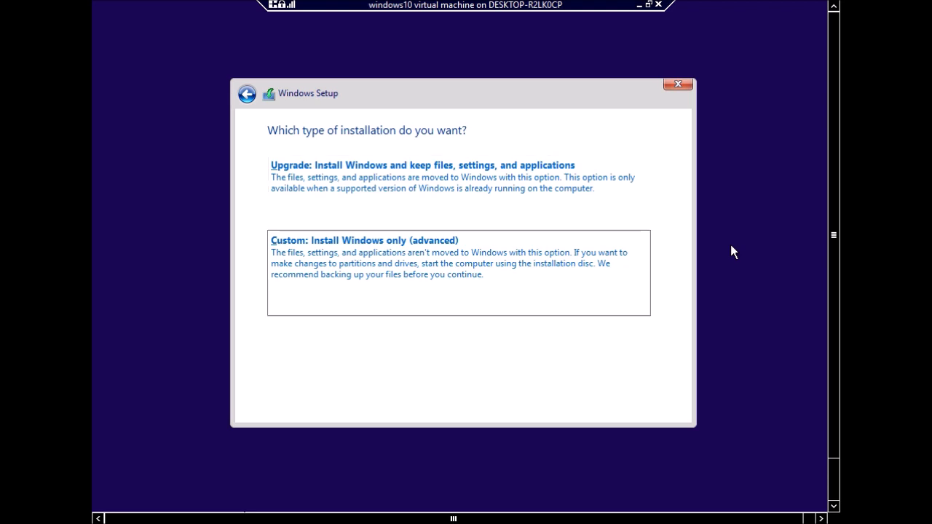
key(Return)
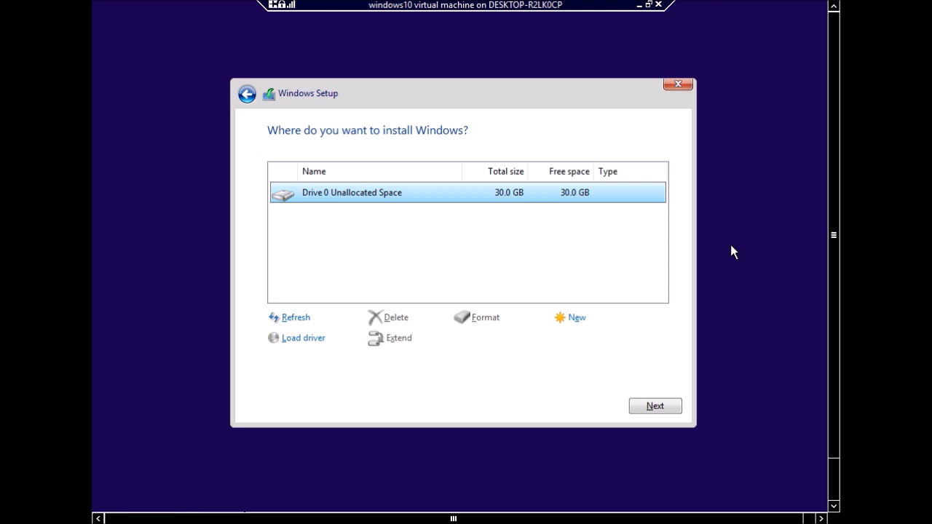
- Start installing Windows on Drive 0 Unallocated Space and check the running virtual machine in Hyper-V Manager
key(alt+Tab)
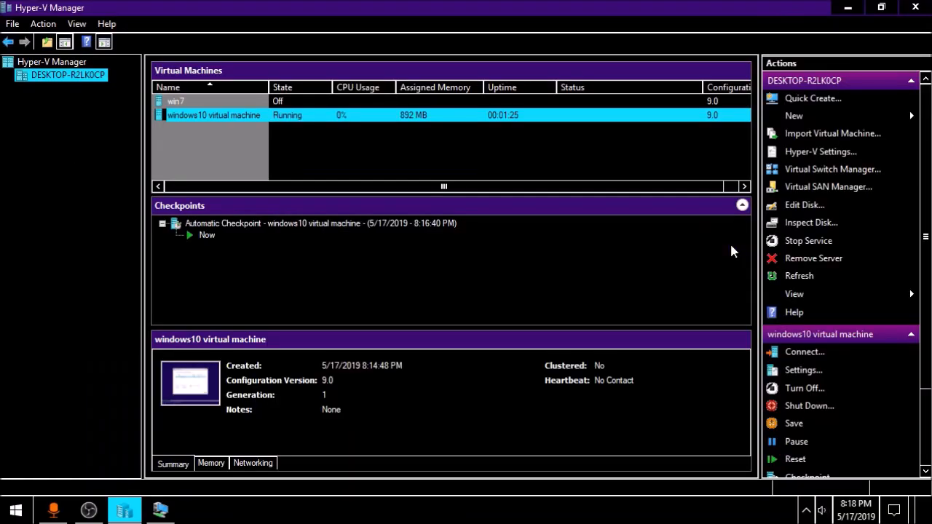
key(alt+Tab)
key(Return)
key(alt)
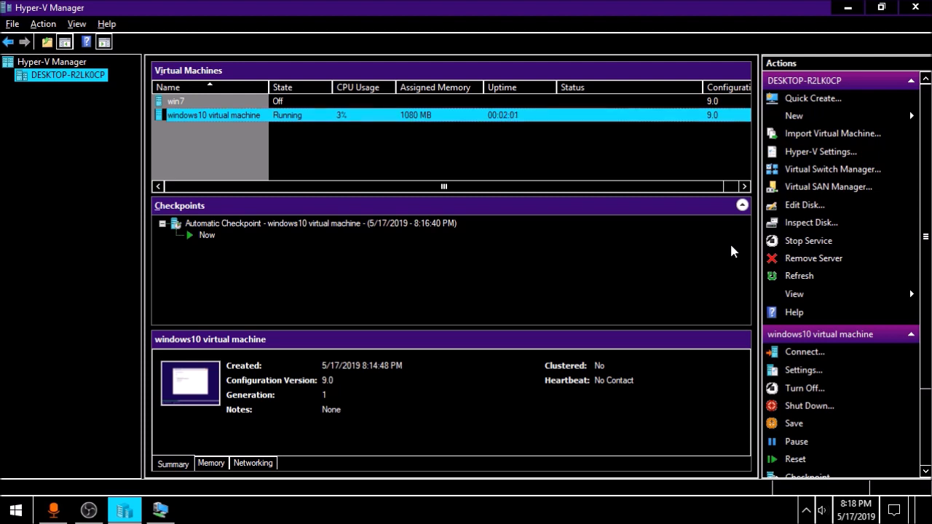
key(alt+Tab)
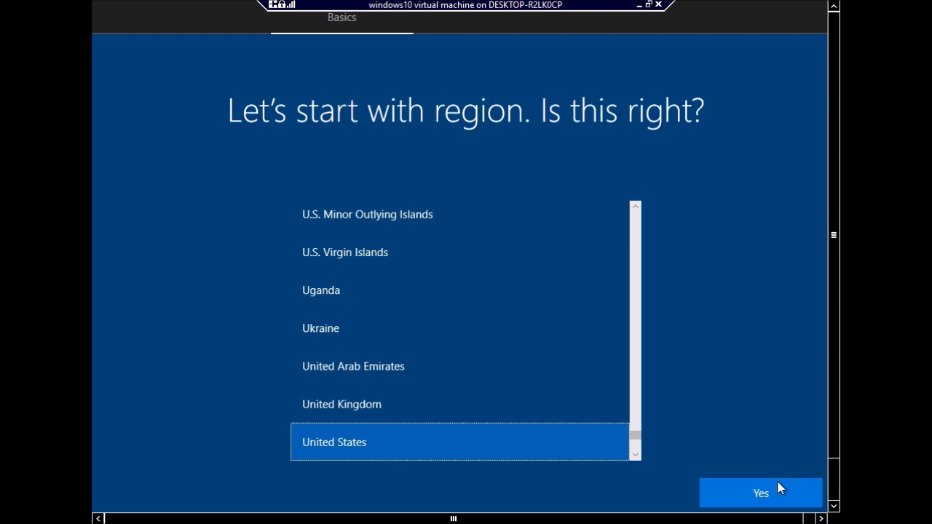
- Turn on Narrator in the virtual machine and return to the region selection screen
key(ctrl+super+Return)
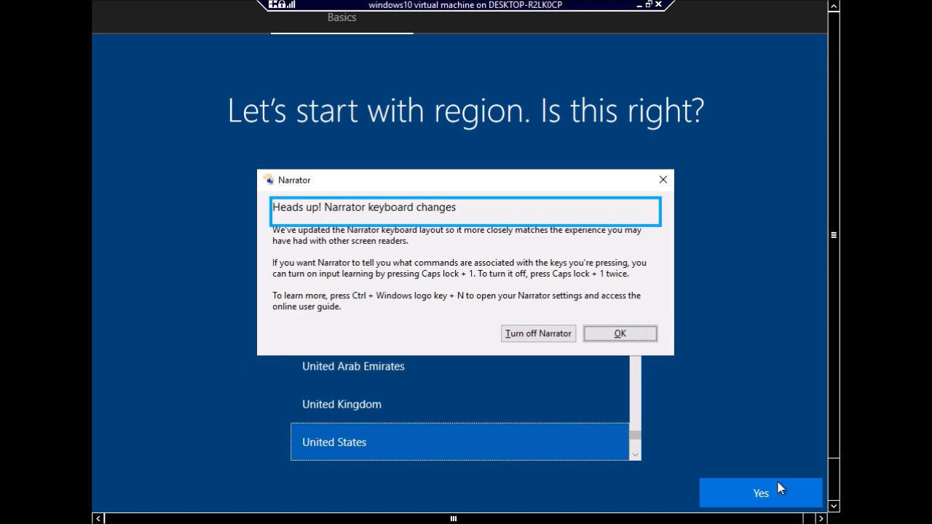
key(ctrl+super+Return)
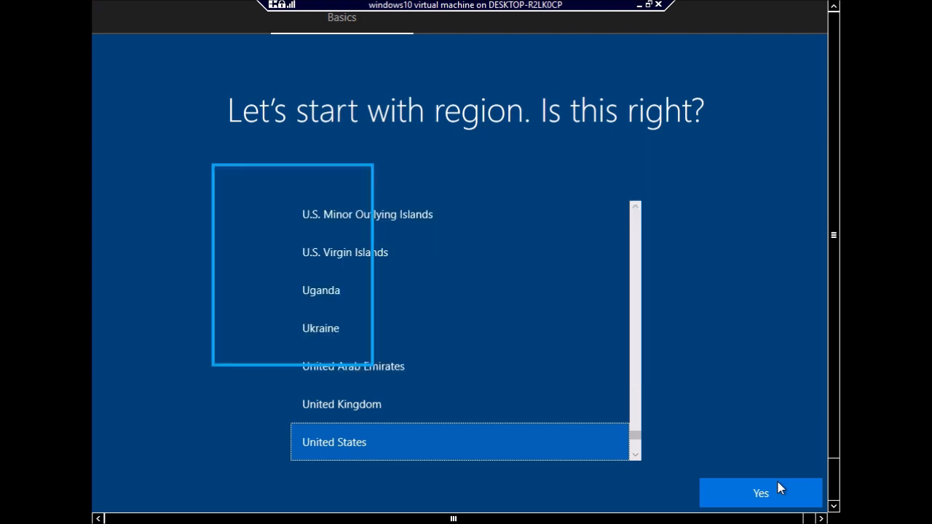
key(alt+Tab)
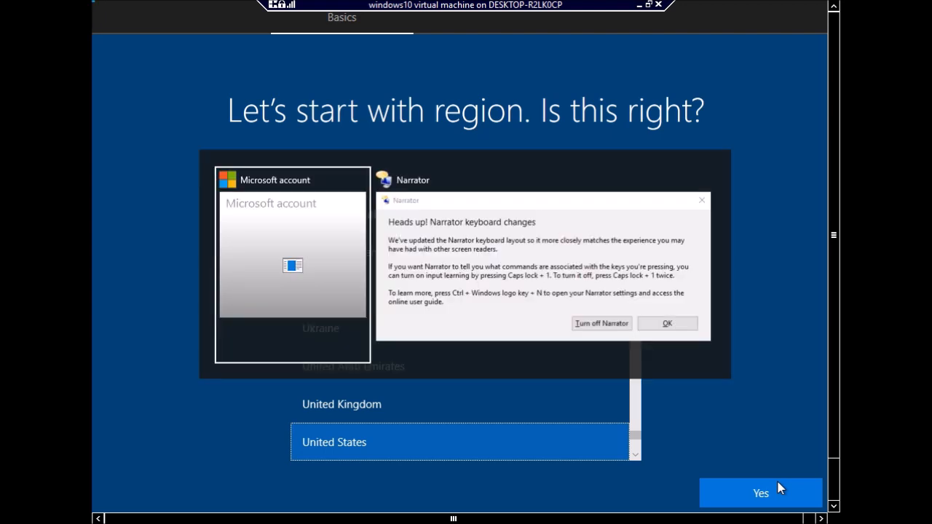
key(Return)
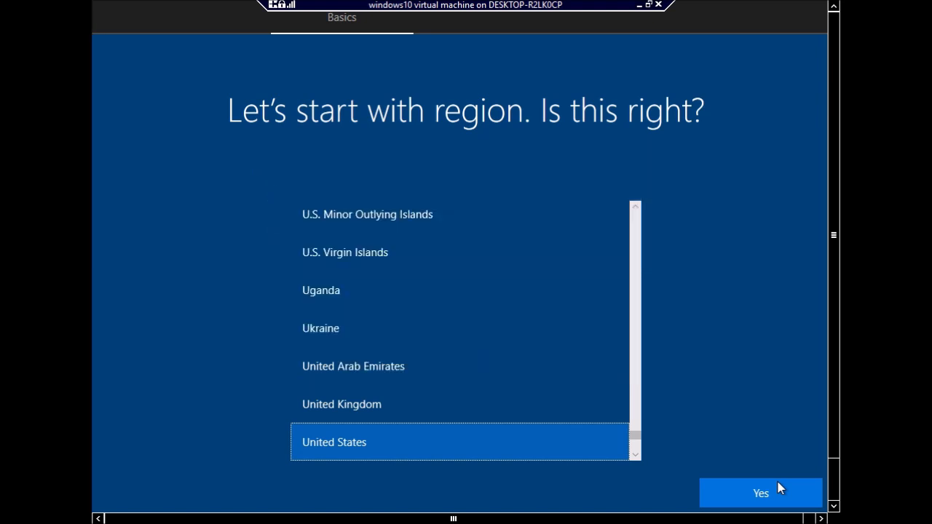
- Confirm the United States region and the US keyboard layout, without adding a second layout
click(779, 488)
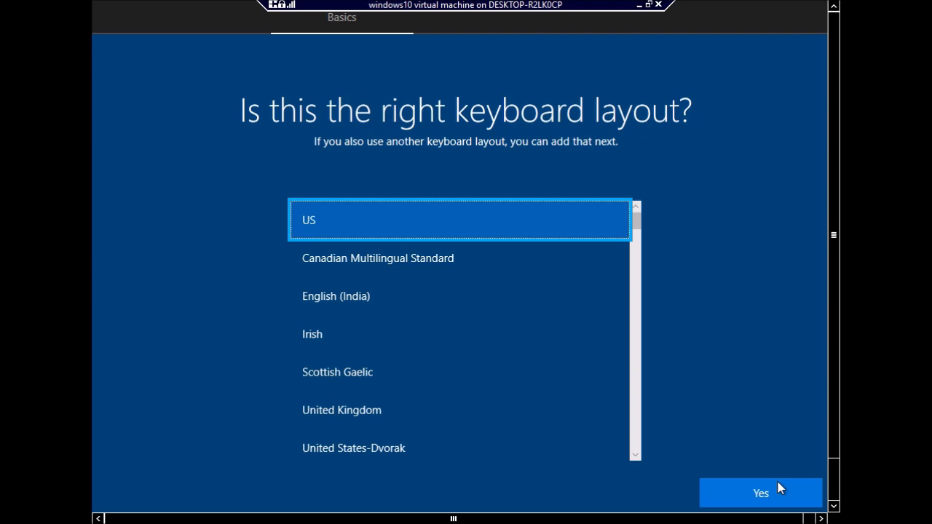
click(777, 488)
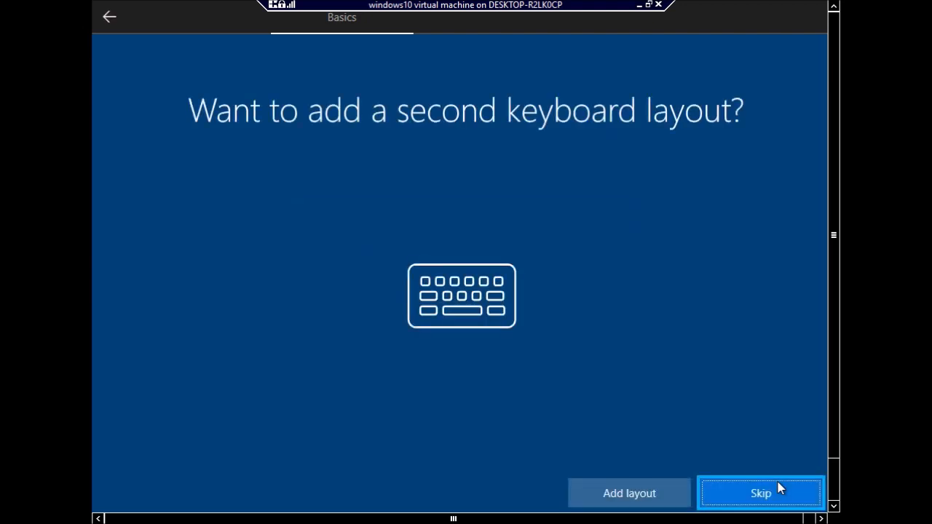
click(761, 493)
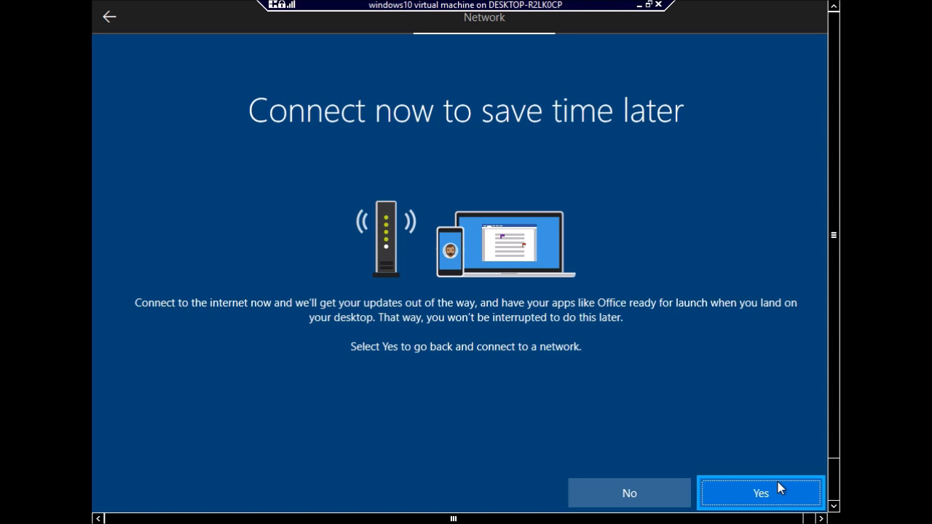
- Continue past the network setup and create the account with the user's name, leaving the password blank
click(779, 490)
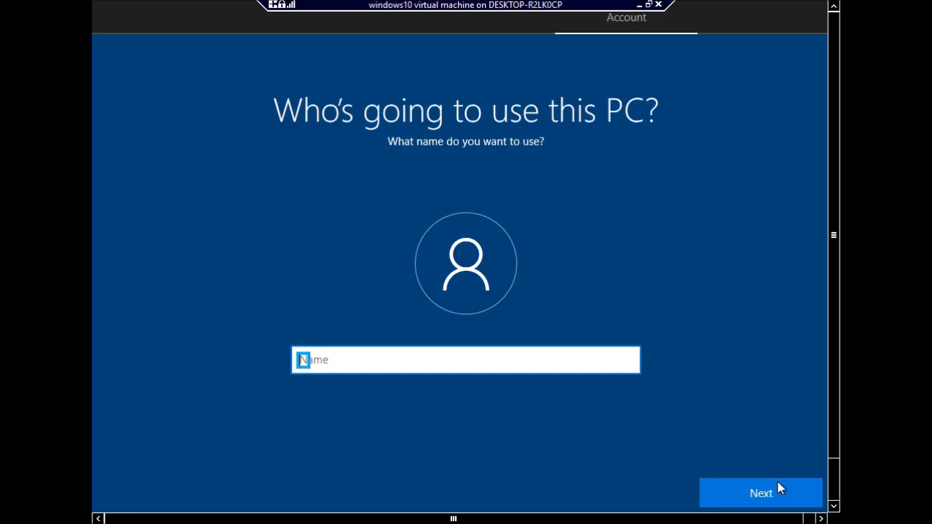
text(rashad)
click(779, 488)
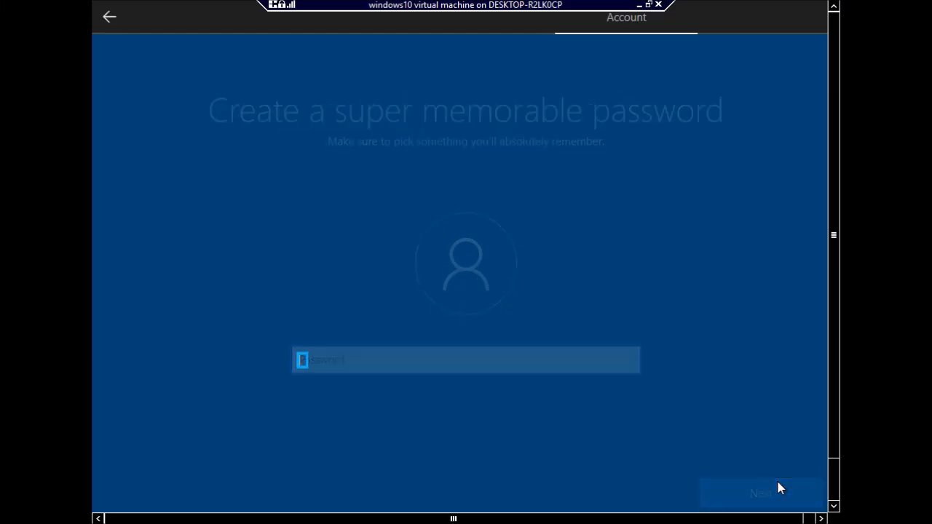
key(Tab)
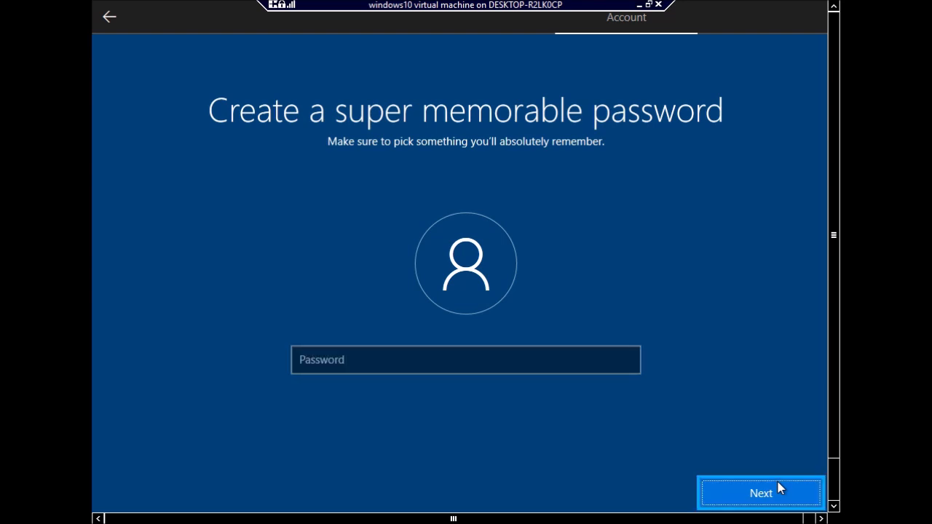
click(777, 482)
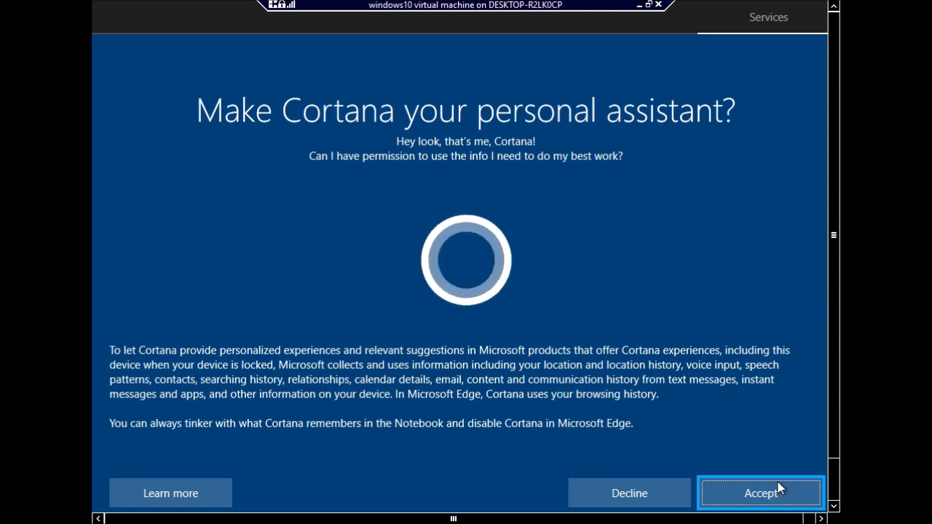
- Accept Cortana, activity history and the default privacy settings for the device
click(779, 487)
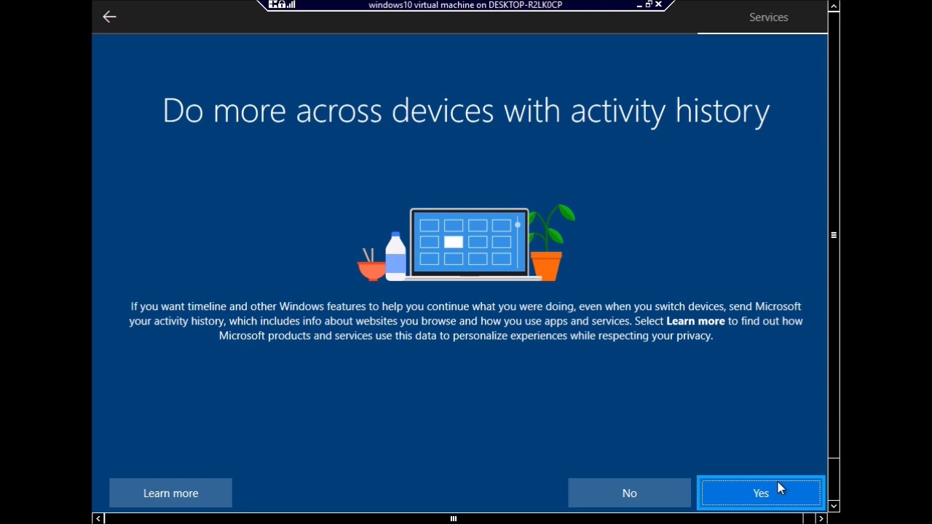
click(778, 488)
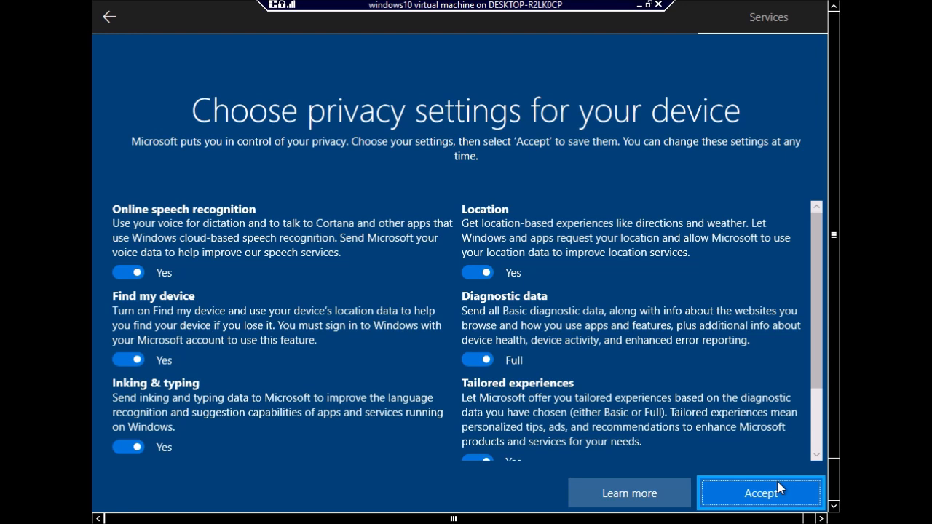
click(778, 488)
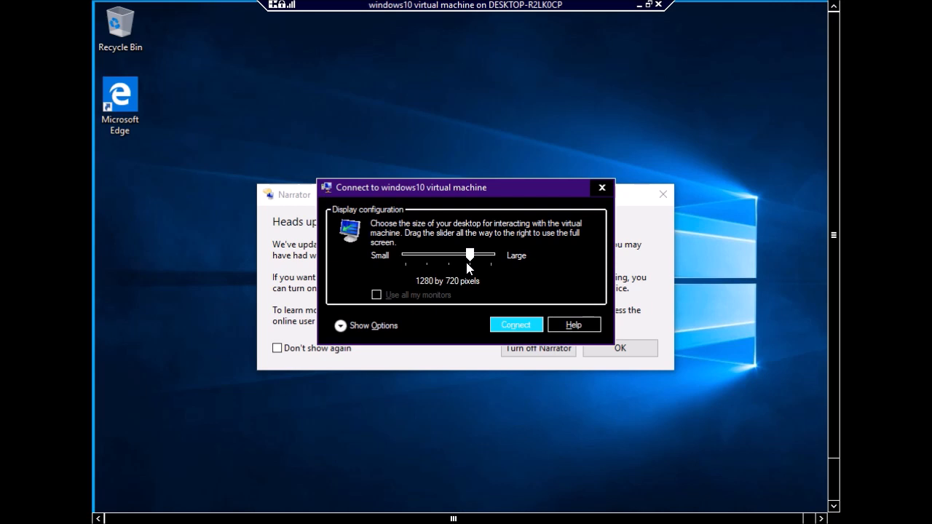
- Set the connection's display size to Full Screen and save these settings for future connections to the virtual machine
key(Tab)
key(Tab)
key(Right)
key(Tab)
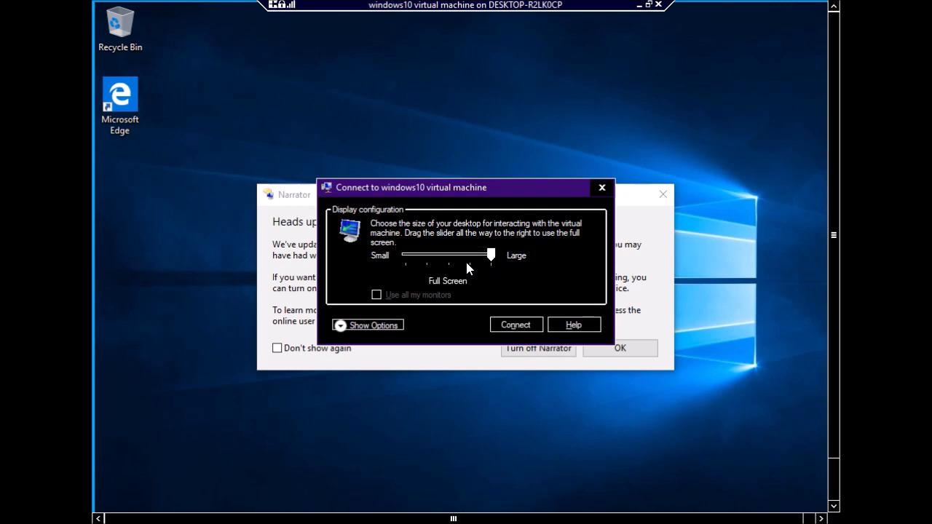
key(space)
key(Tab)
key(Tab)
key(Tab)
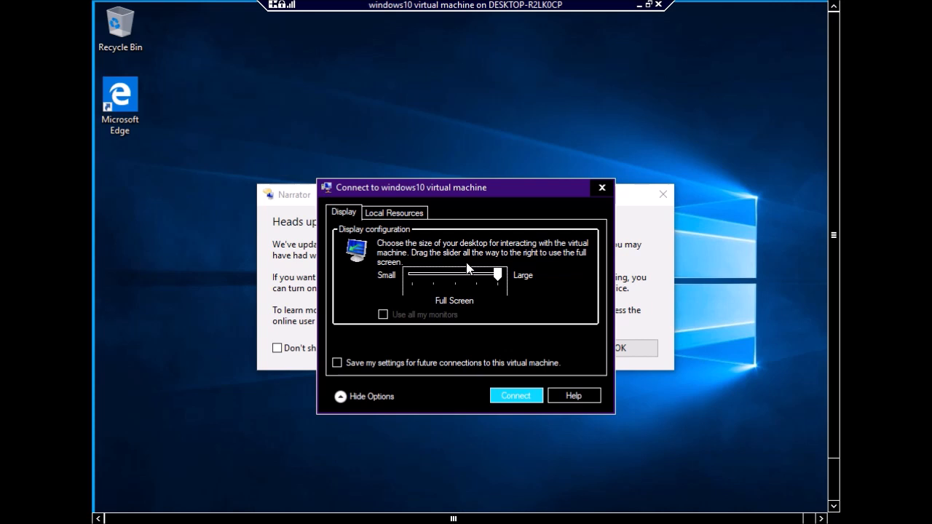
key(shift+Tab)
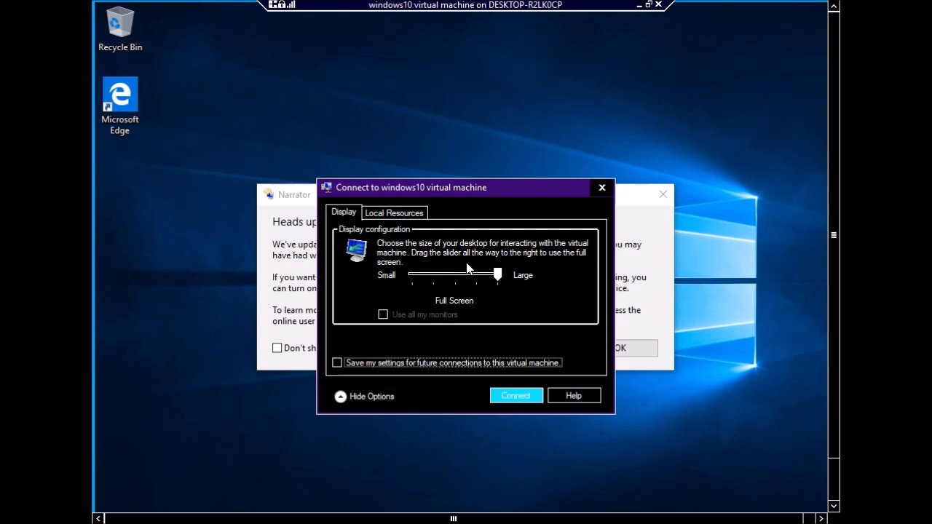
key(space)
- Review the remote audio playback and recording options among the local resources and confirm them as they are
key(Tab)
key(Tab)
key(Tab)
key(Tab)
key(Tab)
key(Tab)
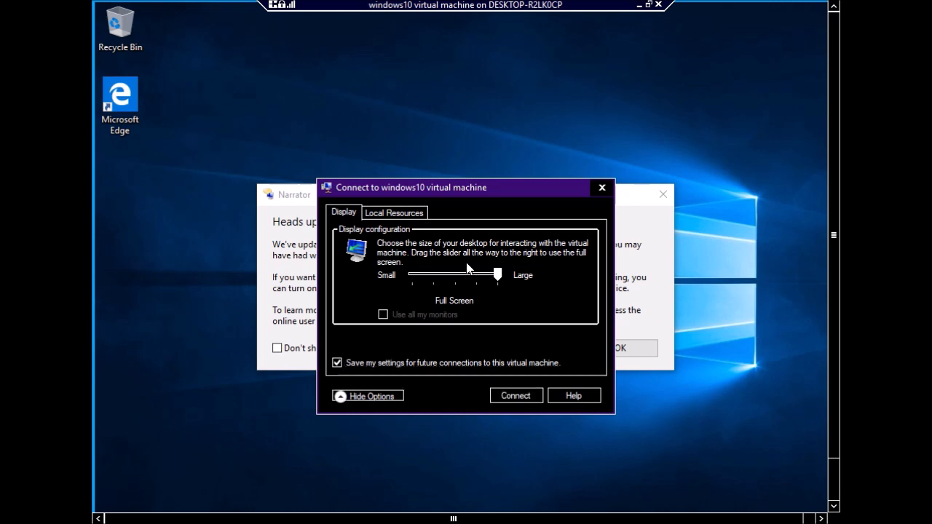
key(shift+Tab)
key(shift+Tab)
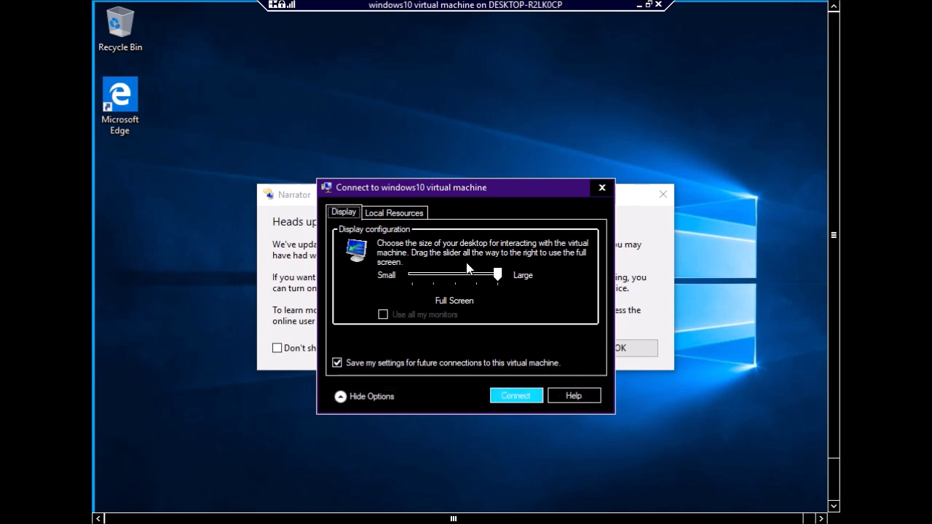
key(Right)
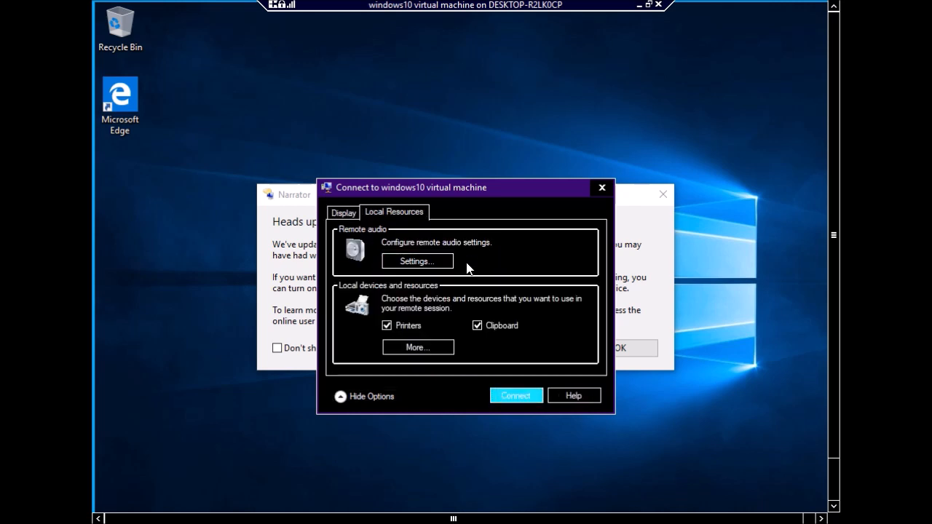
key(Tab)
key(Return)
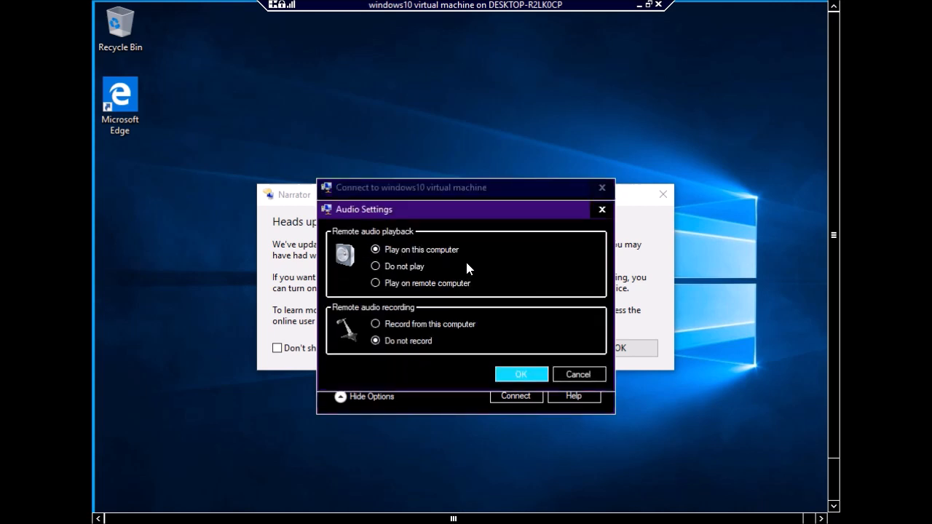
key(Tab)
key(Tab)
key(Return)
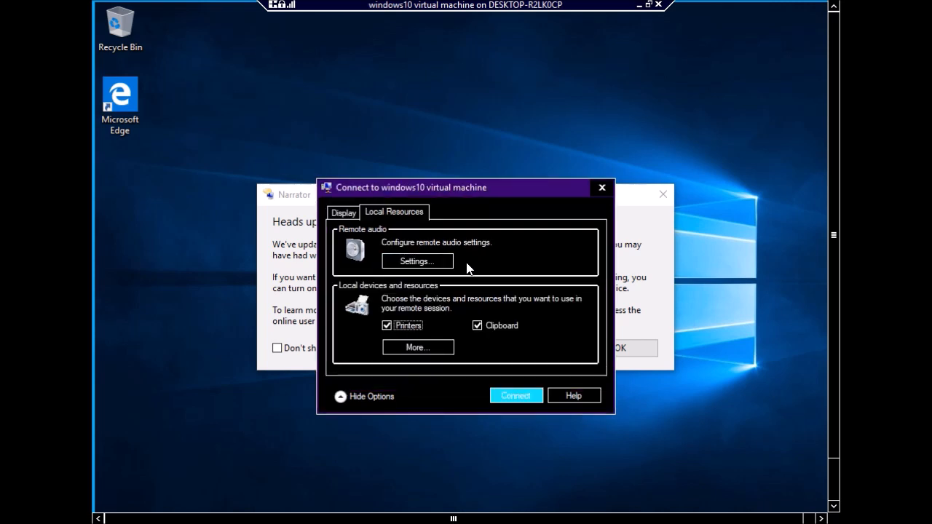
- Exclude printers from the local devices used in the remote session
key(space)
key(Tab)
key(Tab)
key(Tab)
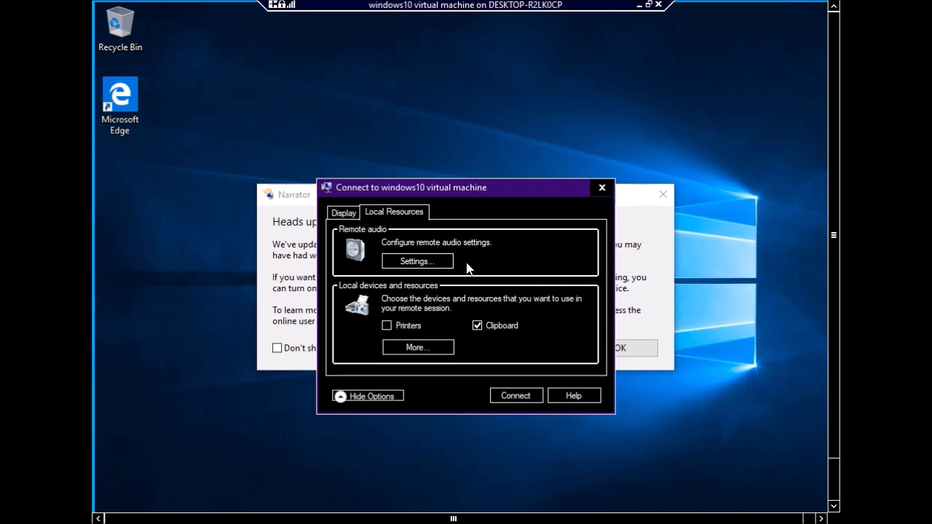
- Examine the additional local devices and resources offered for the session and confirm the list as it is
key(shift+Tab)
key(Return)
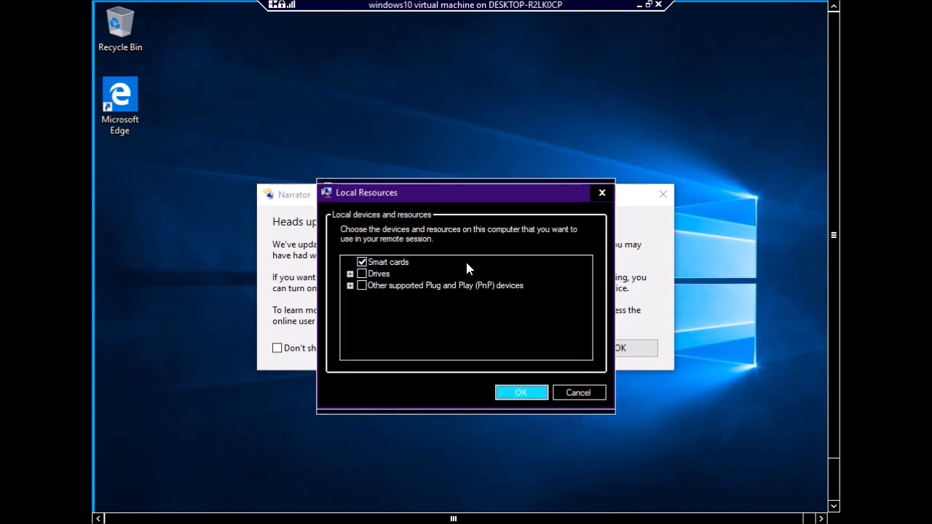
key(Tab)
key(Tab)
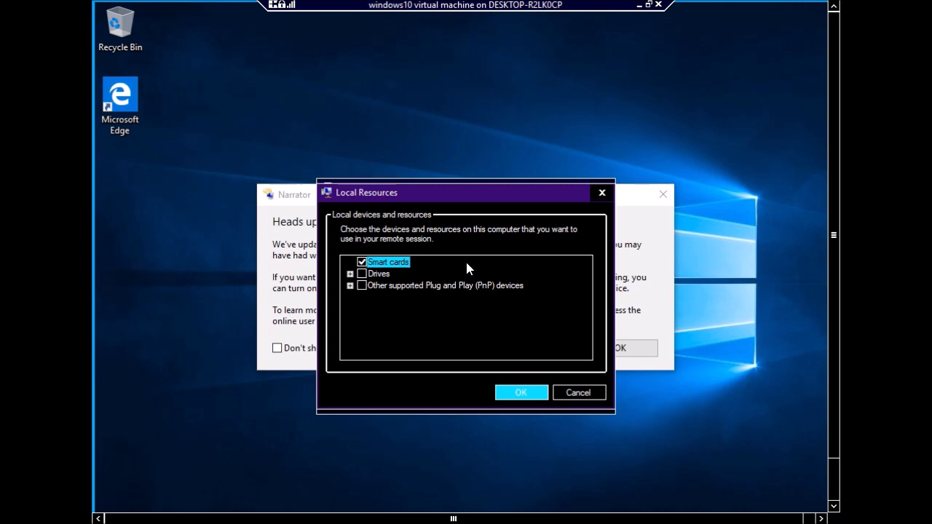
key(Tab)
key(Tab)
key(shift+Tab)
key(Return)
- Connect to the virtual machine with the chosen settings and sign in to the user account
key(Tab)
key(Tab)
key(Tab)
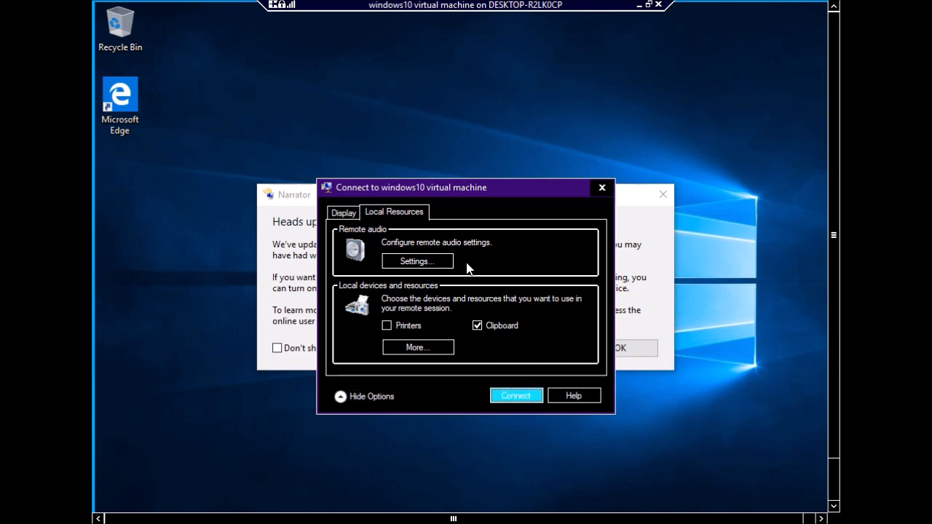
key(shift+Tab)
key(shift+Tab)
key(Return)
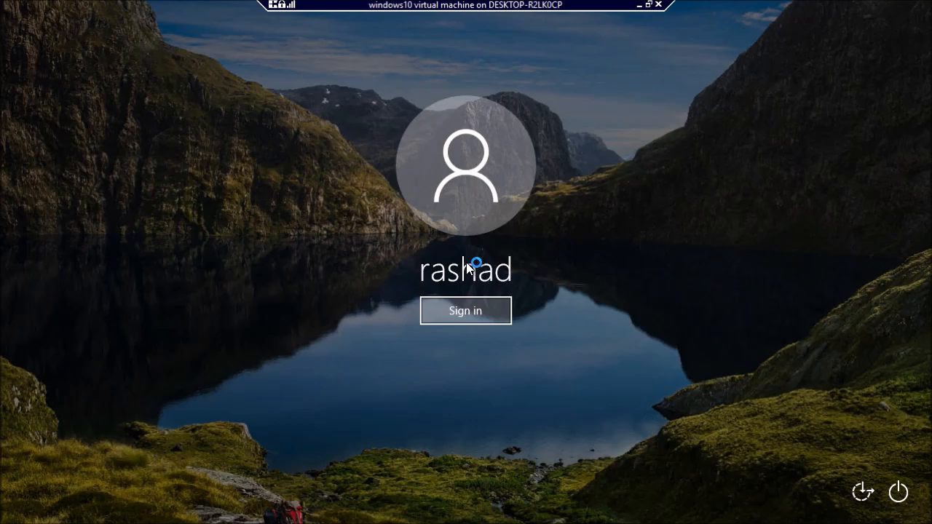
key(Return)
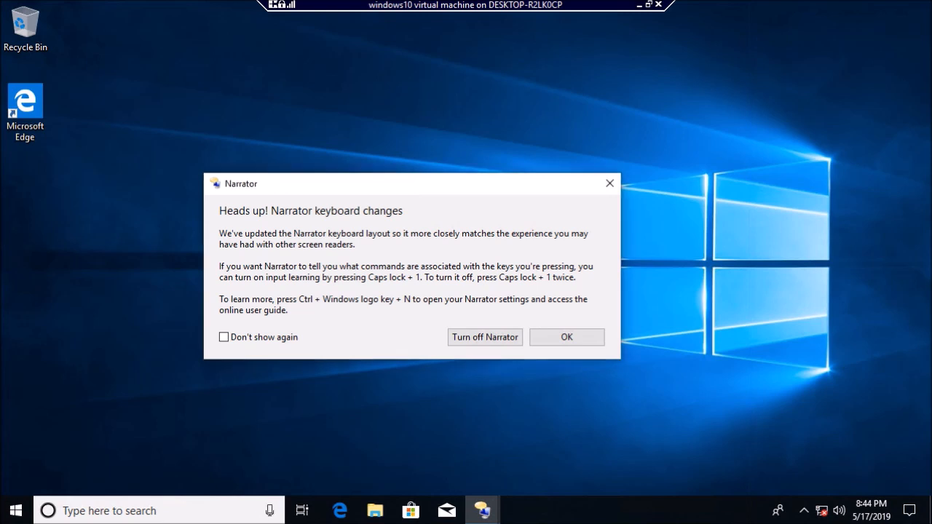
- Dismiss the Narrator keyboard changes notice, the Narrator settings and the QuickStart guide
key(Return)
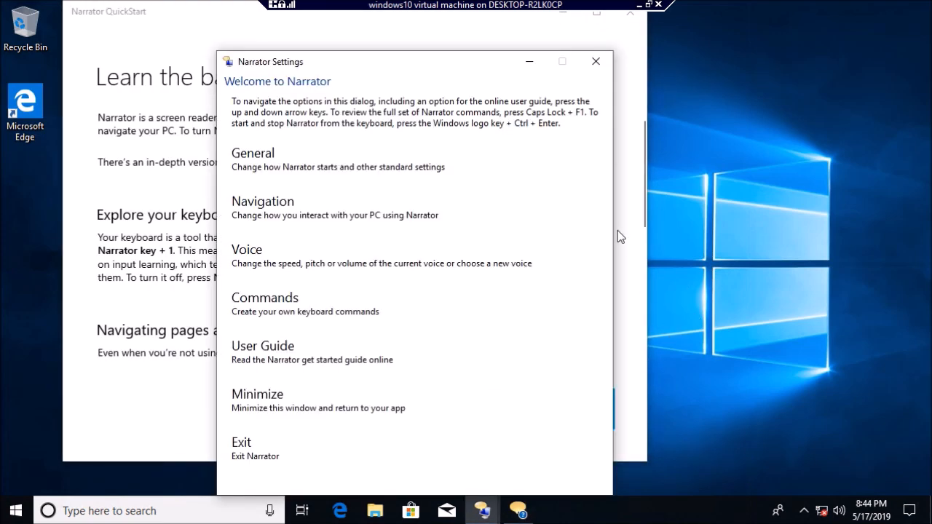
click(620, 231)
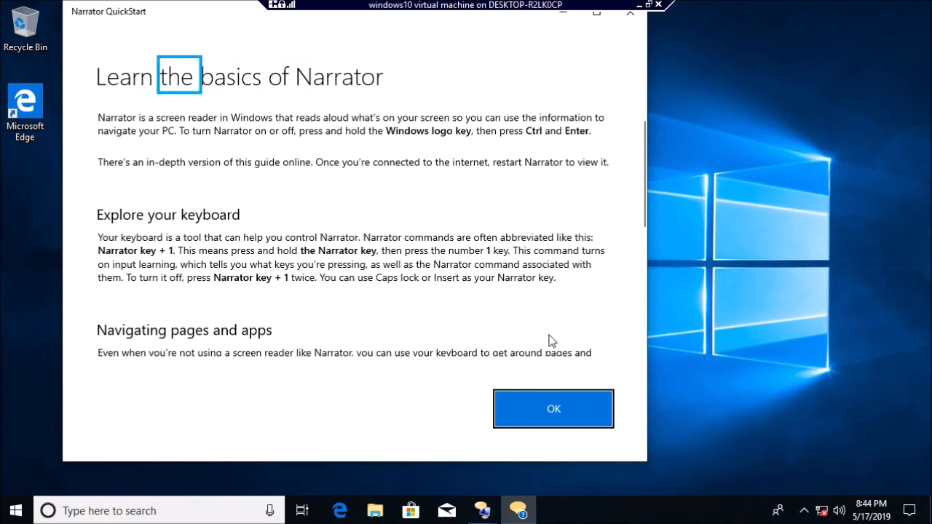
key(Return)
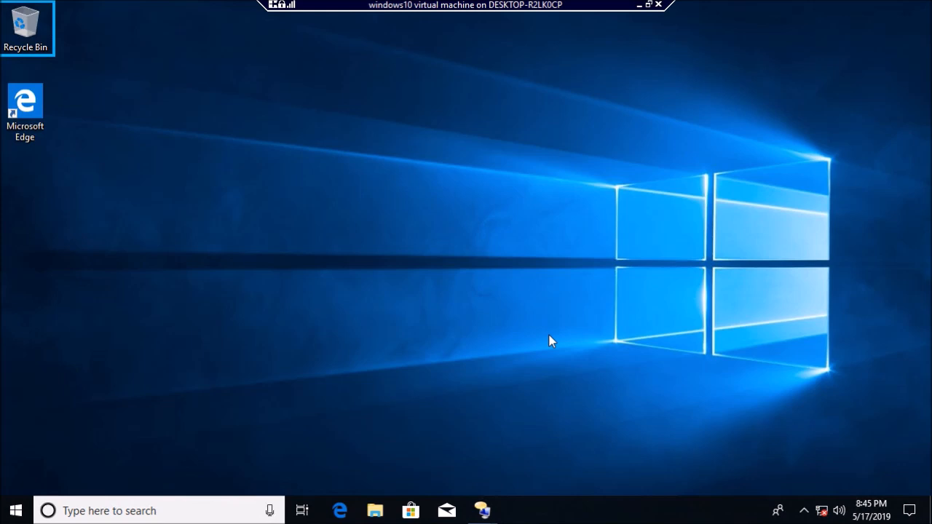
key(super)
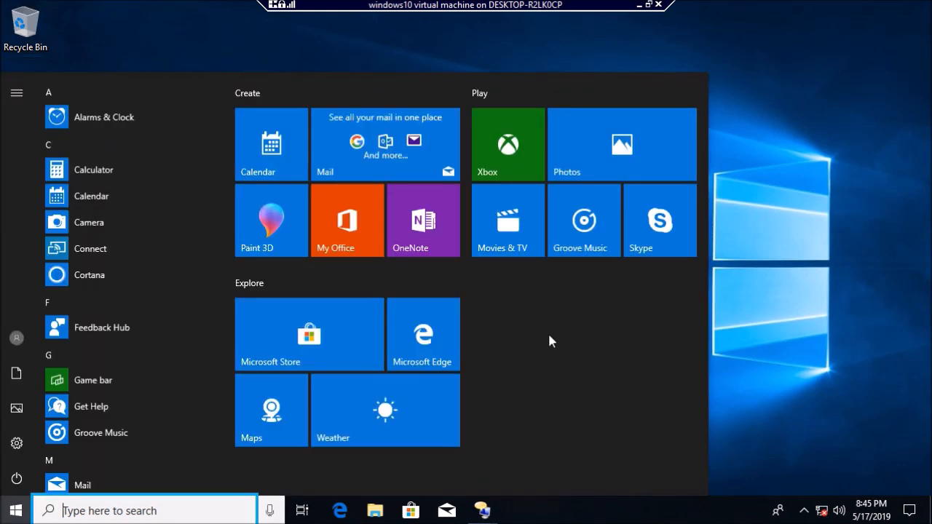
key(super)
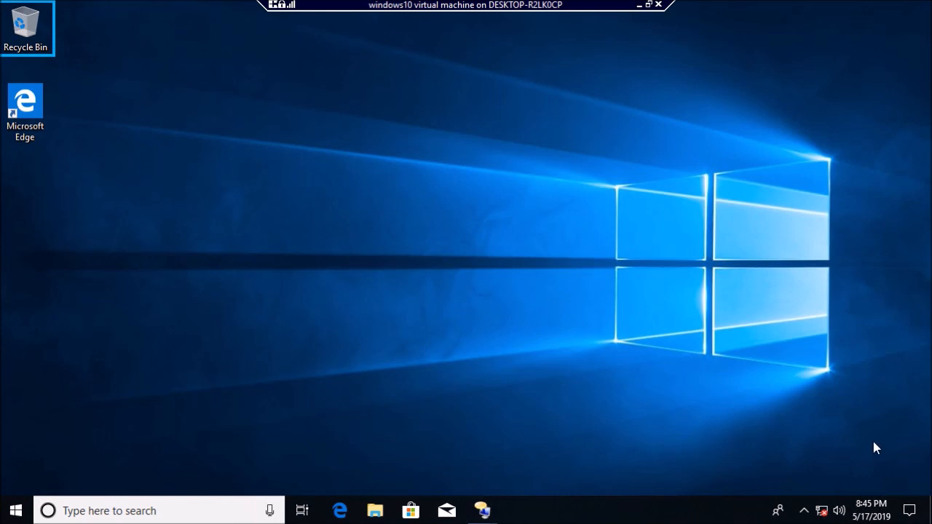
key(super)
text(his)
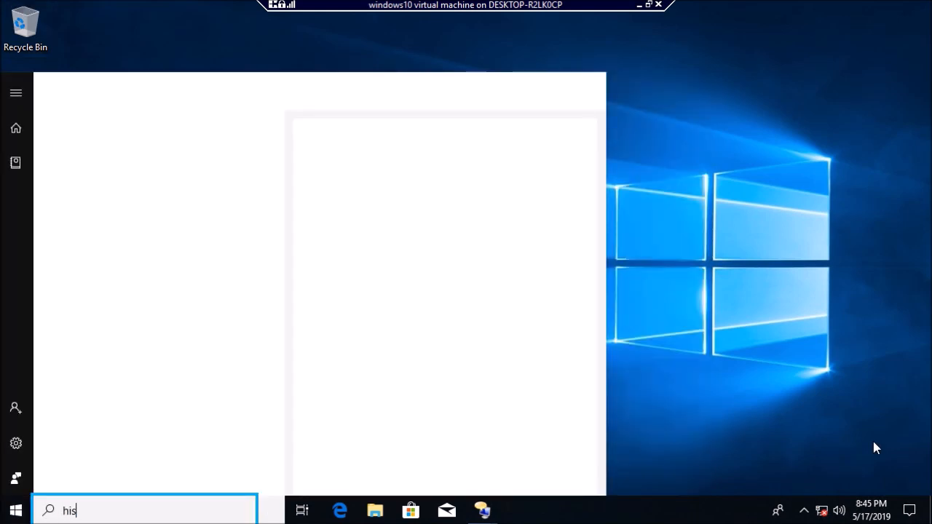
key(Return)
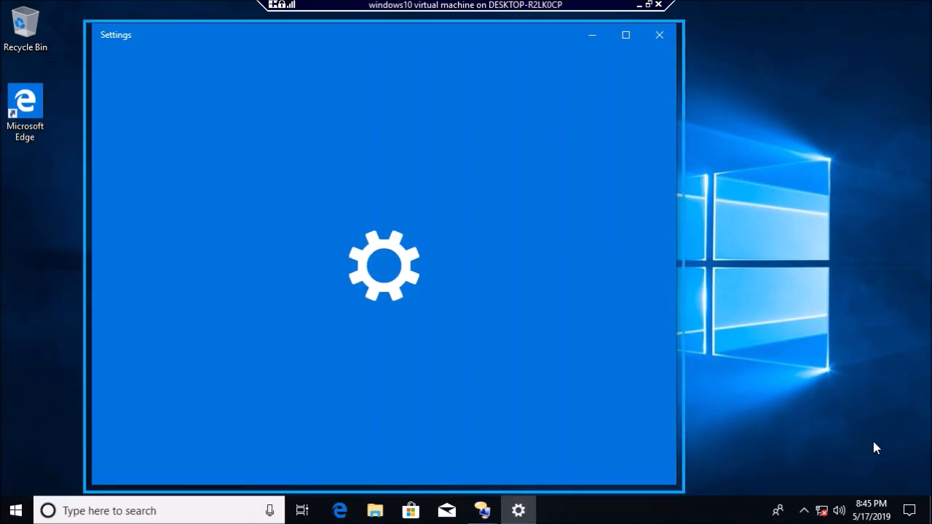
- Search for and open This PC in a maximized window and examine the virtual machine's DVD, local and floppy drives
key(super)
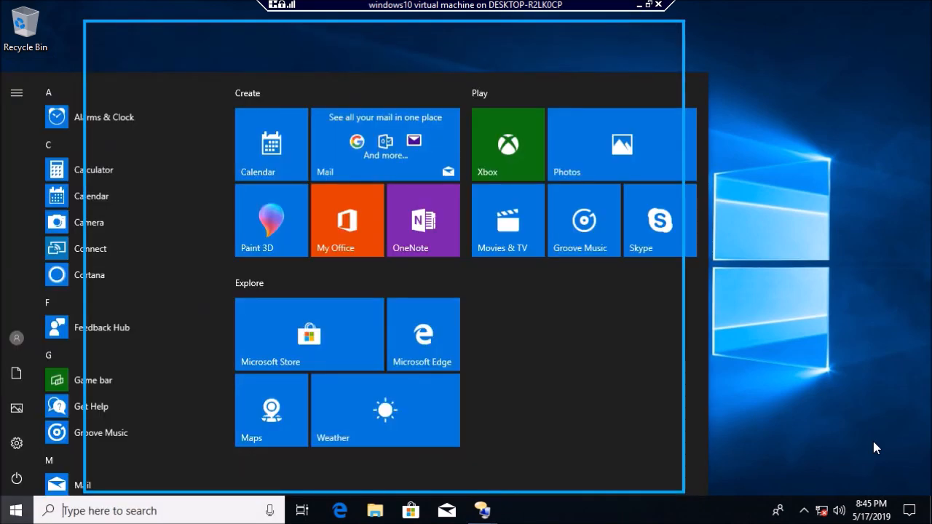
text(this)
key(Return)
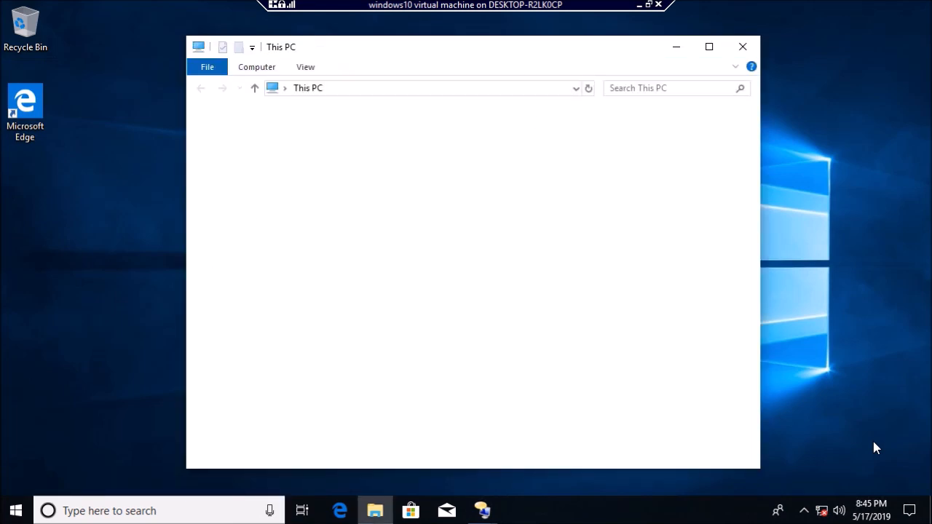
key(super+Up)
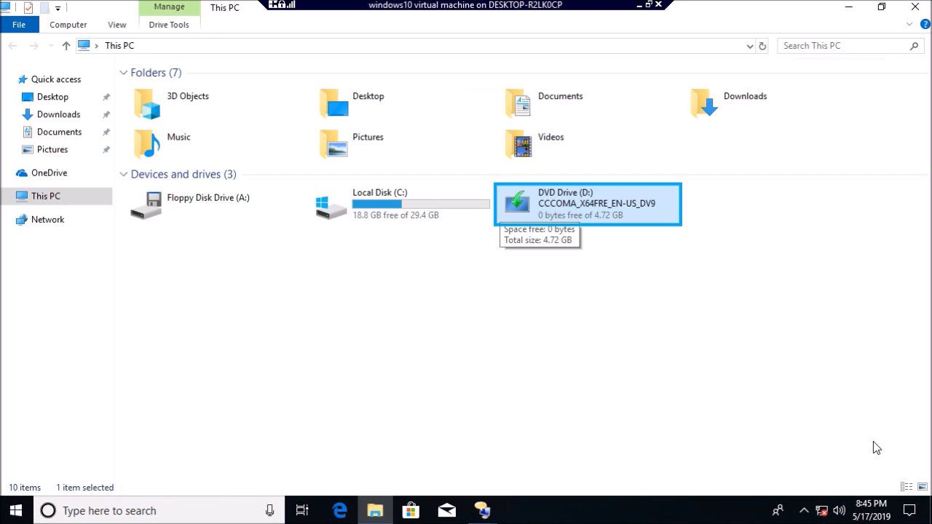
key(Left)
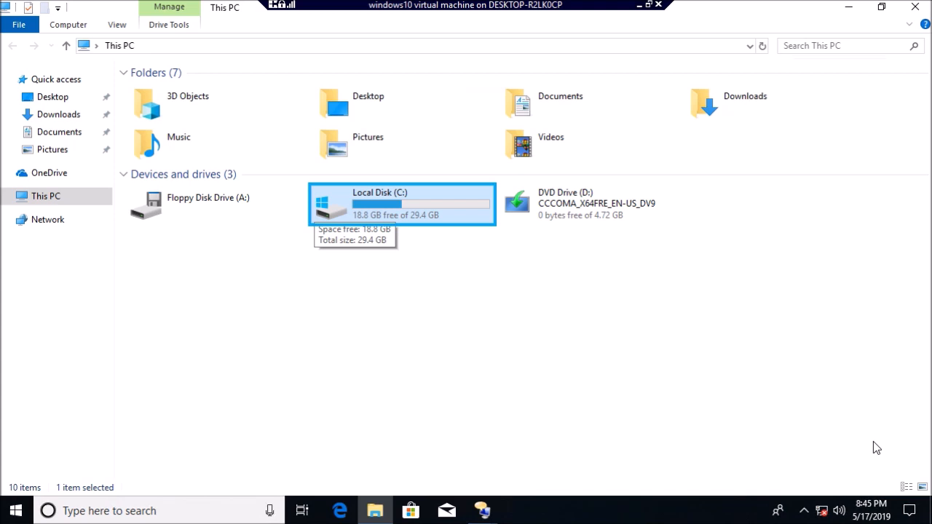
key(Left)
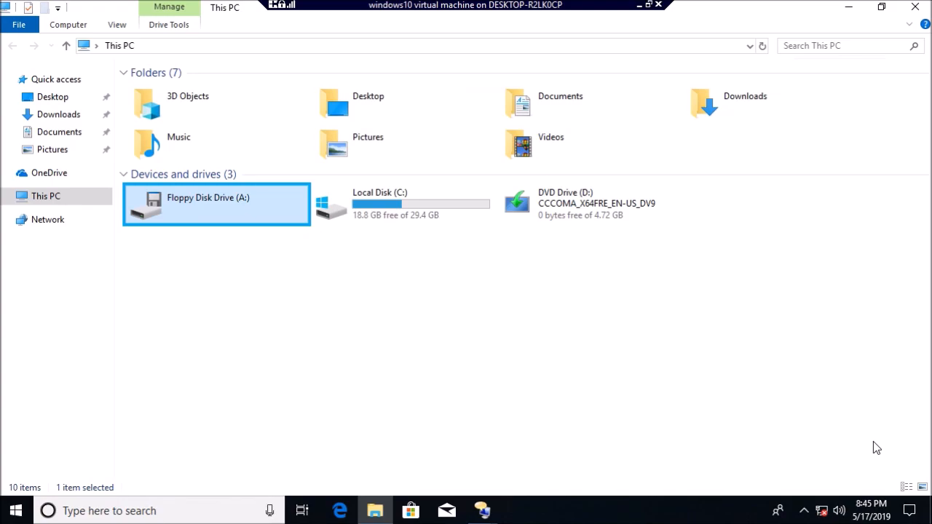
- Show the virtual machine's desktop, sign out of Windows and dismiss the lock screen
key(super+d)
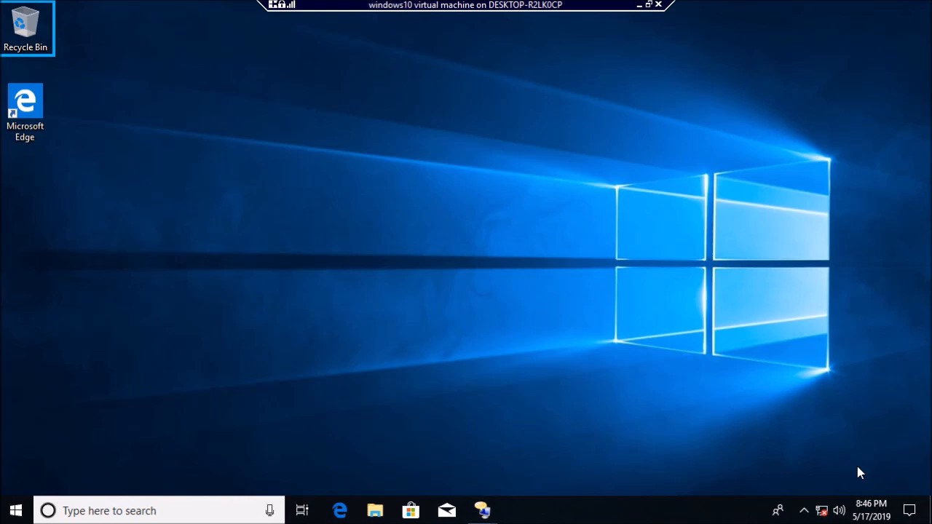
key(alt+F4)
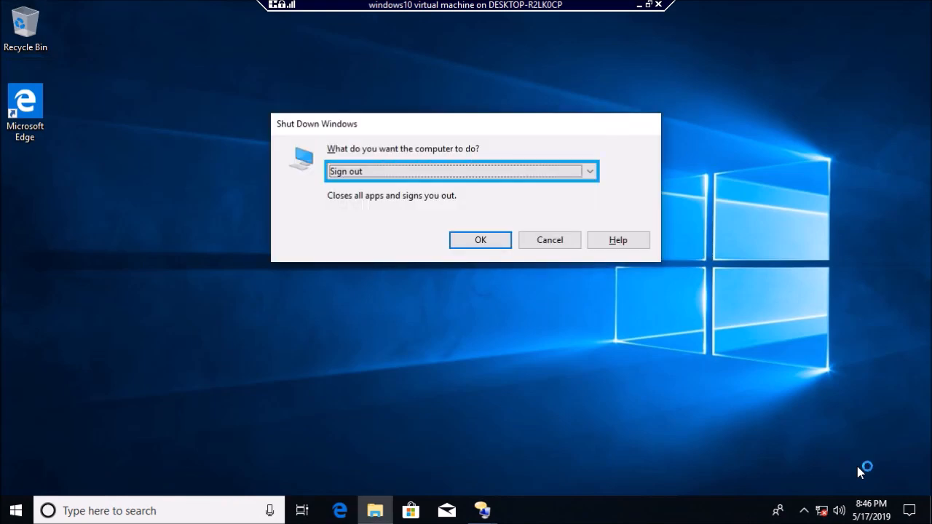
key(Return)
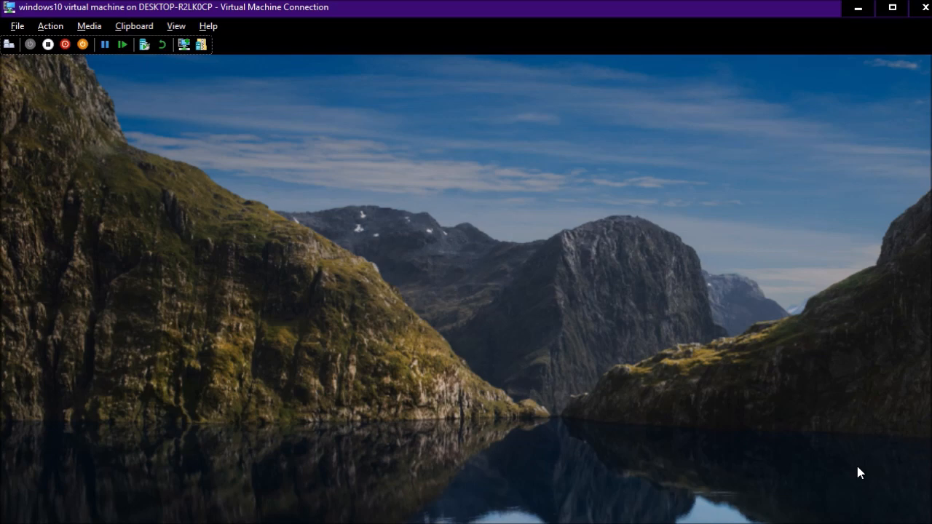
click(858, 468)
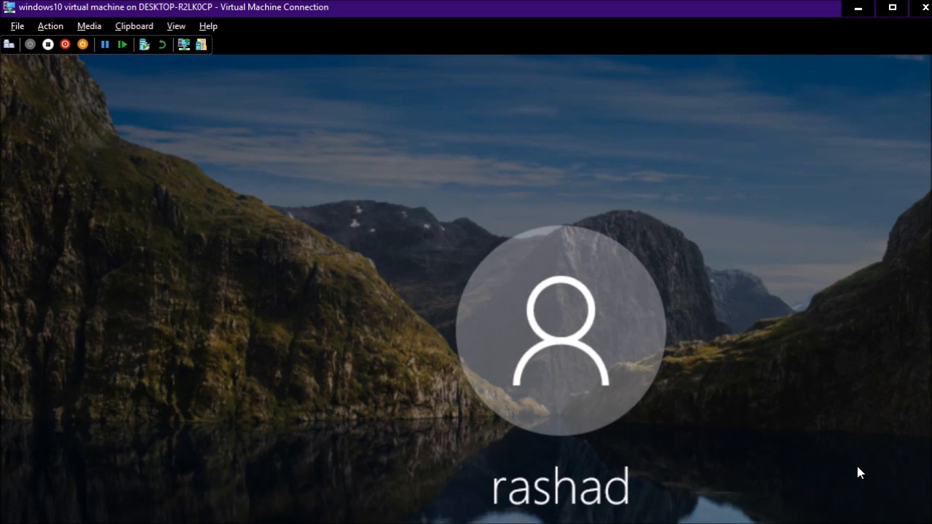
- Turn off the windows10 virtual machine from its connection window and confirm the power-off
key(alt)
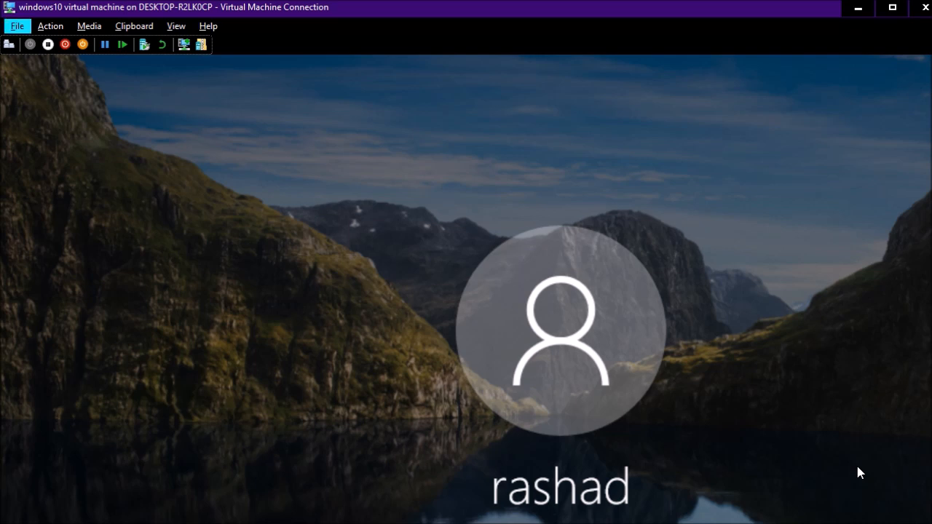
key(Down)
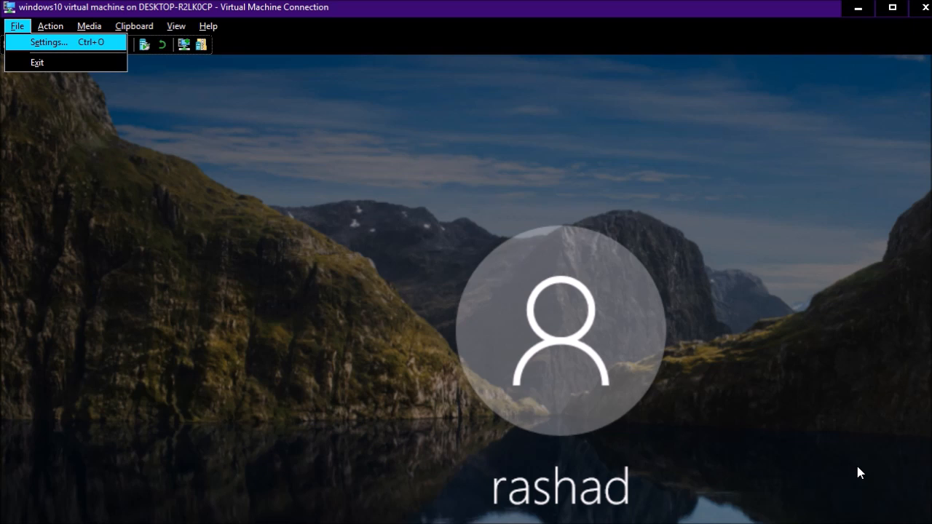
key(Escape)
key(Right)
key(Down)
key(Down)
key(Down)
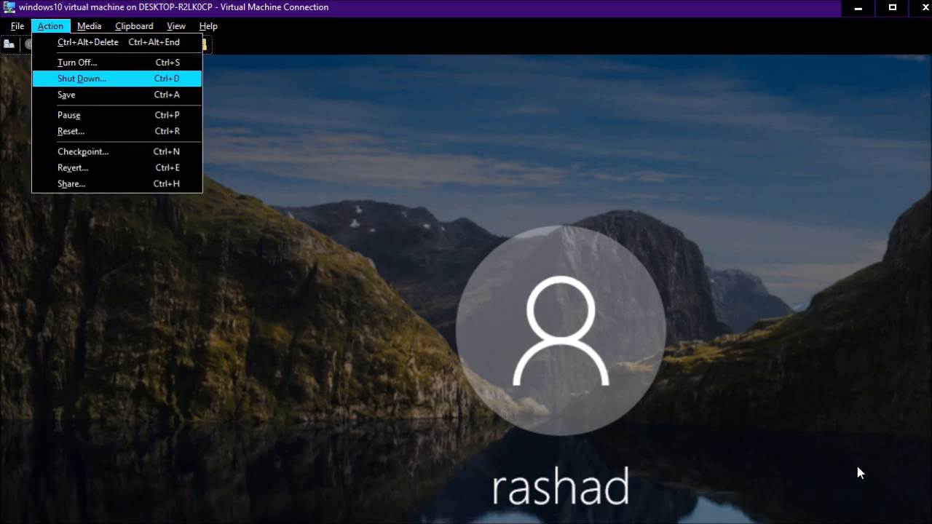
key(Up)
key(Return)
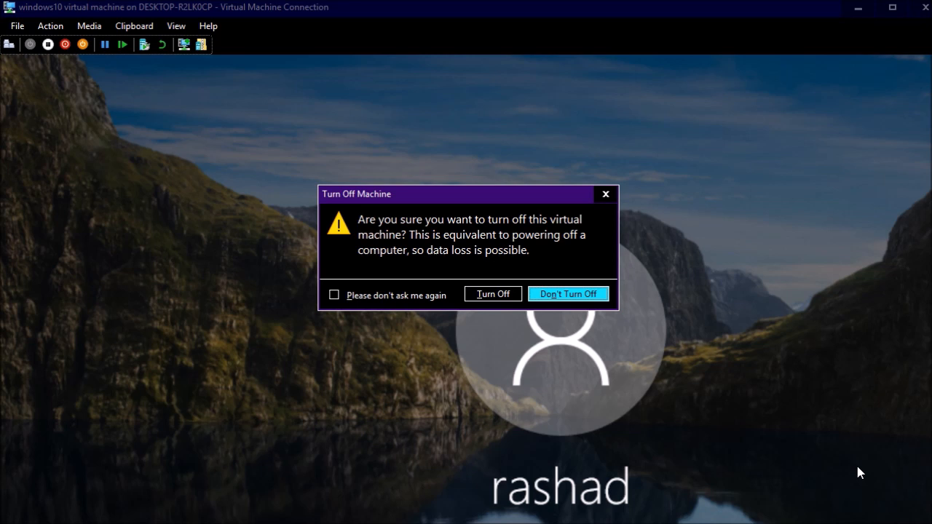
key(Left)
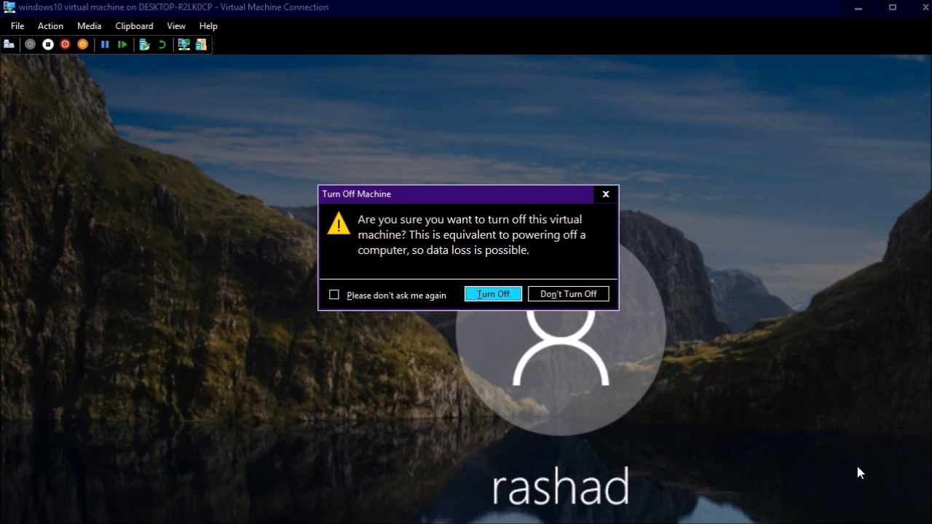
key(Return)
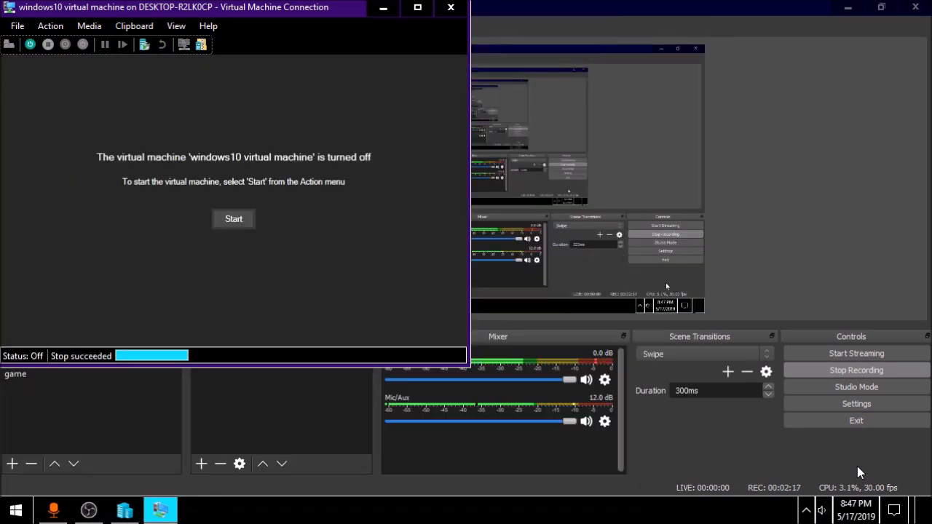
key(alt+Tab)
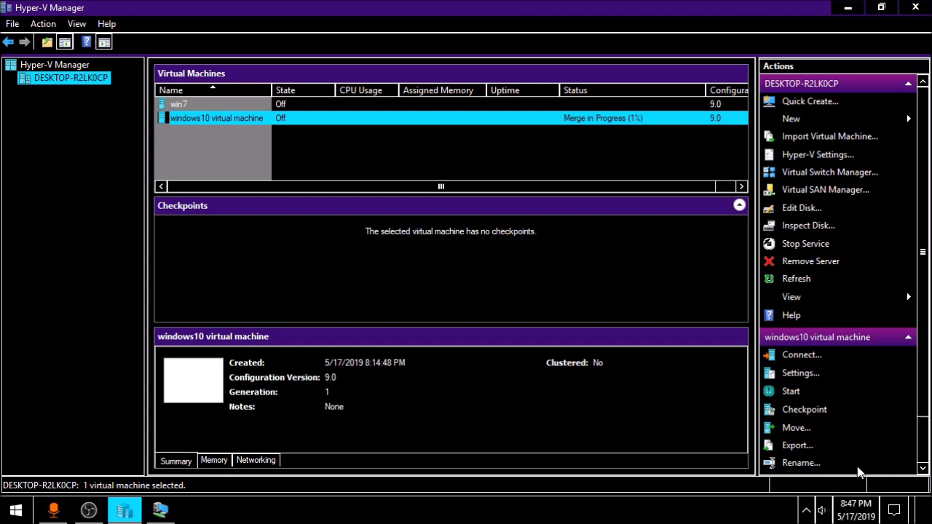
key(alt+Tab)
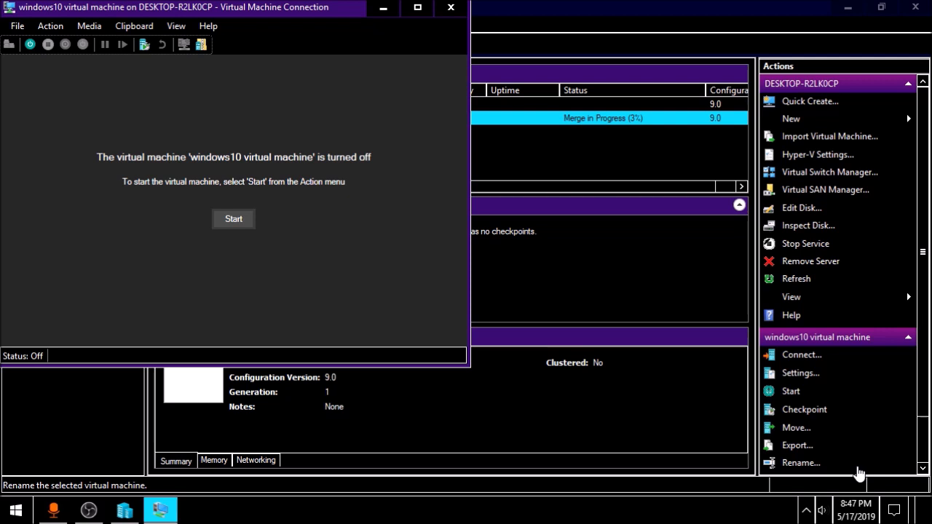
key(alt)
key(Down)
key(Right)
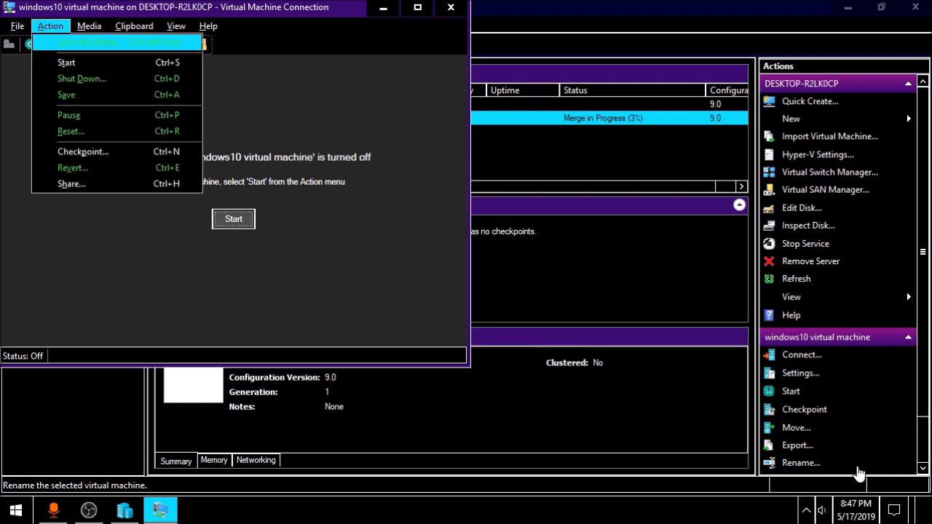
key(Right)
key(Down)
key(Down)
key(Escape)
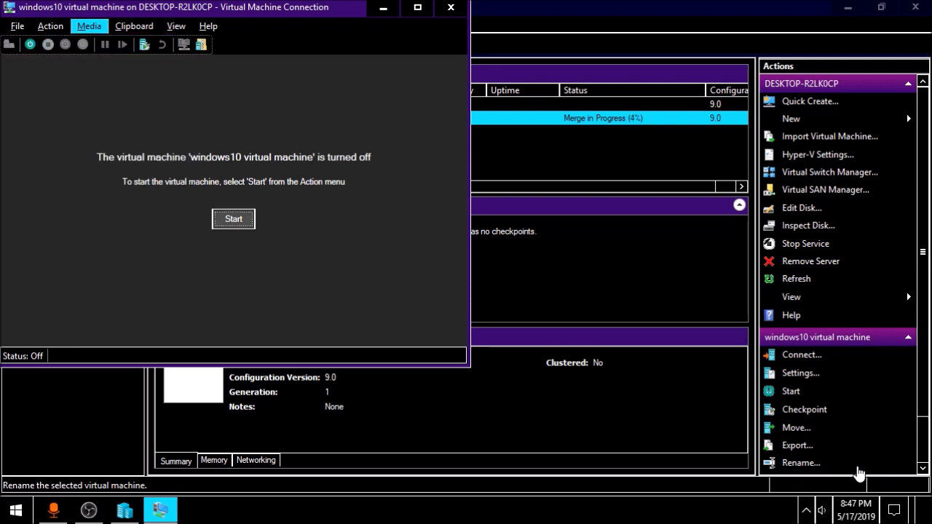
key(Escape)
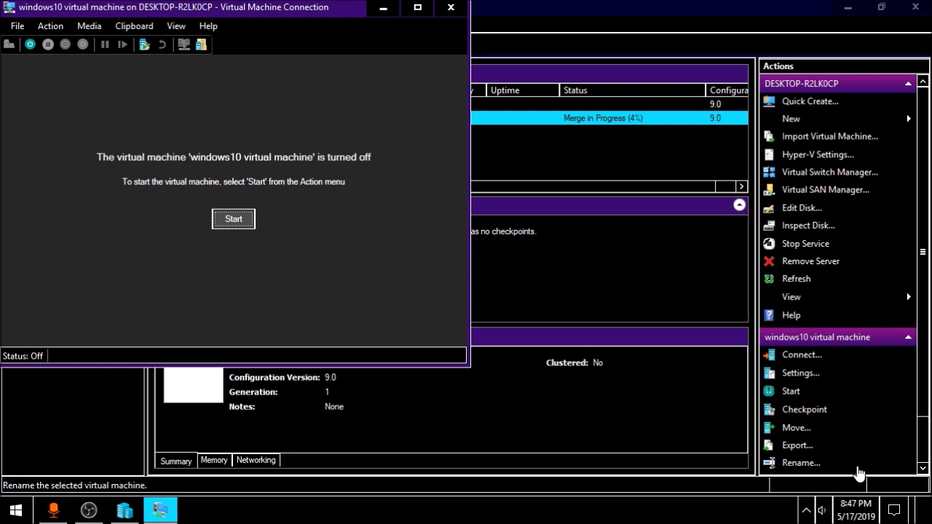
- Exit the connection window of the turned-off windows10 virtual machine
key(alt)
key(Down)
key(Down)
key(Return)
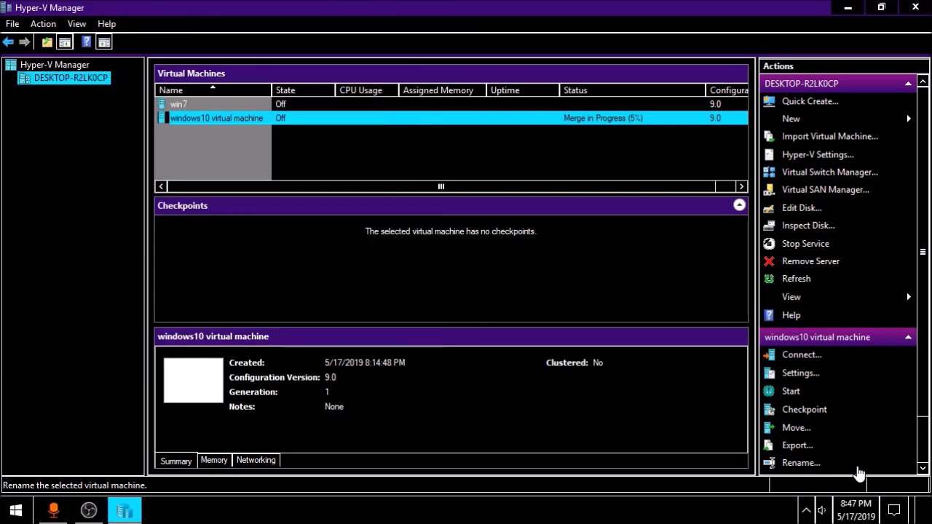
- Delete the windows10 virtual machine from the Hyper-V Manager's list and confirm the deletion
key(Up)
key(Down)
key(Delete)
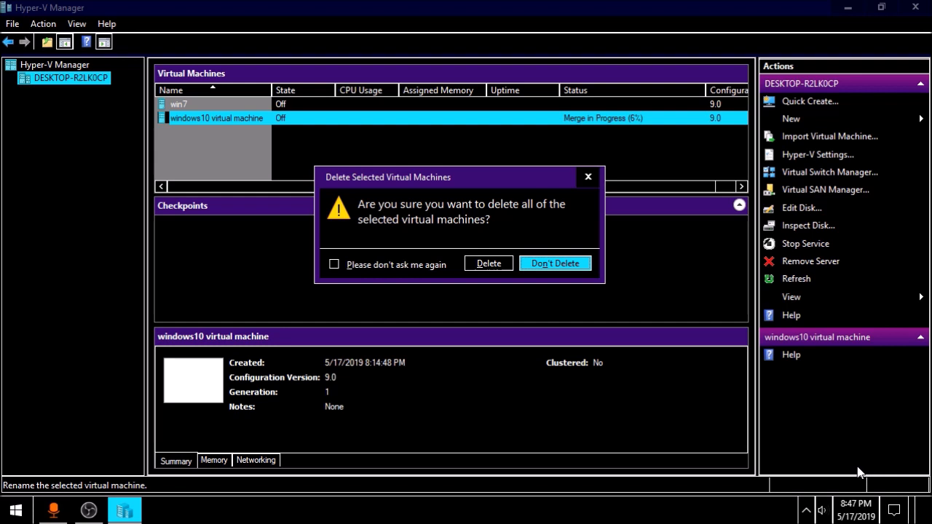
key(Left)
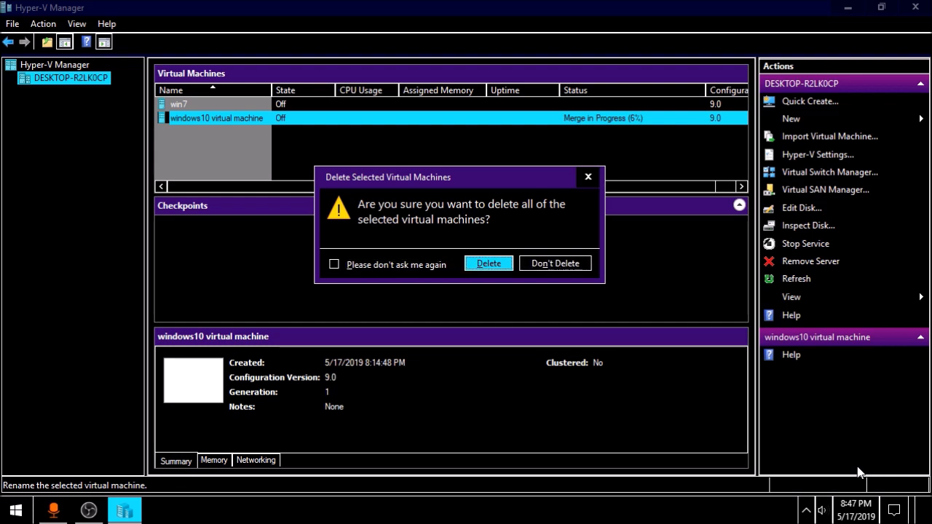
key(Return)
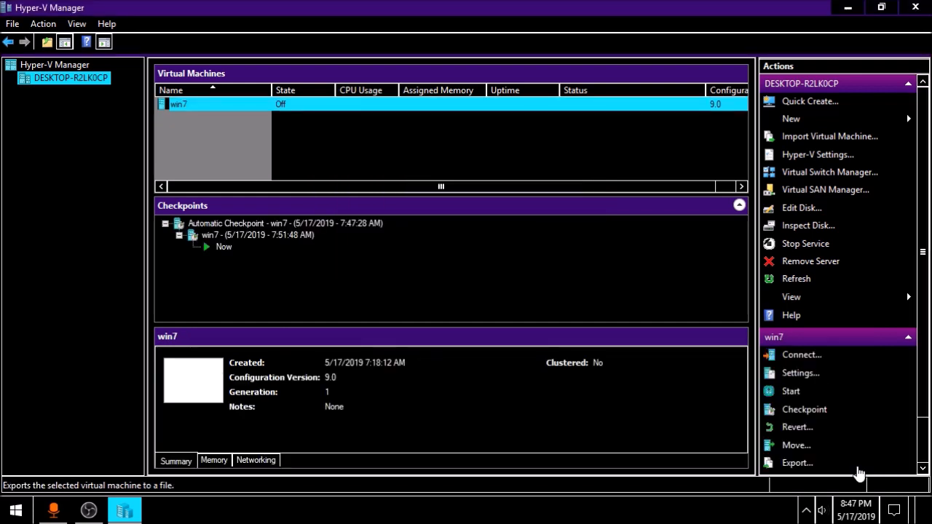
- Delete the win7 virtual machine as well and confirm the deletion
key(Delete)
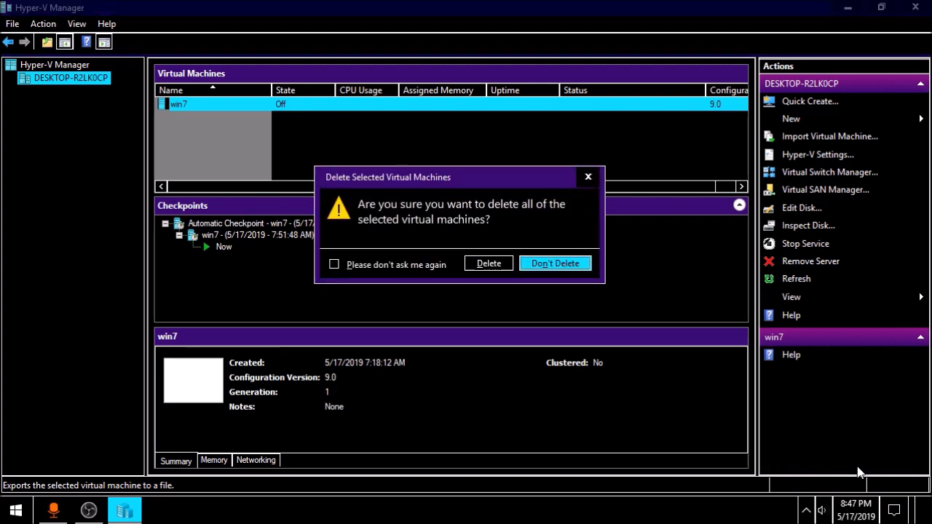
key(Left)
key(Return)
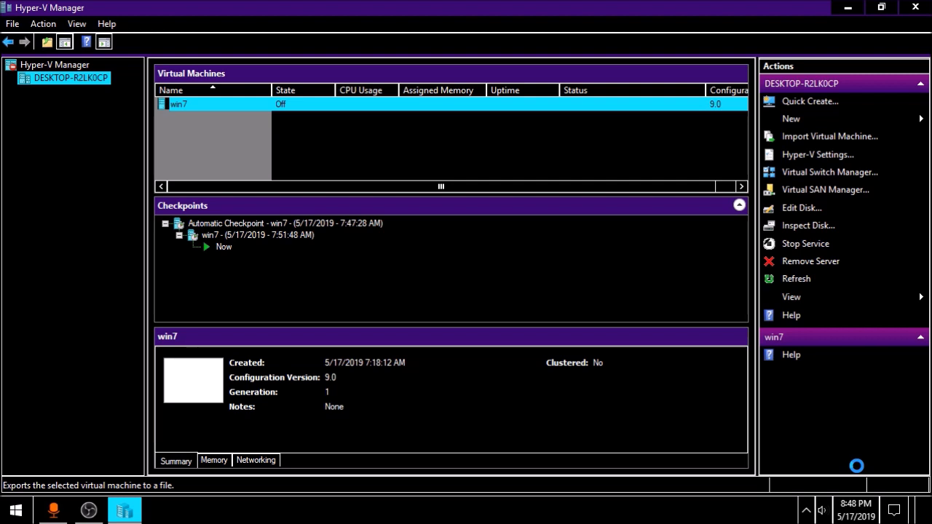
key(alt+Tab)
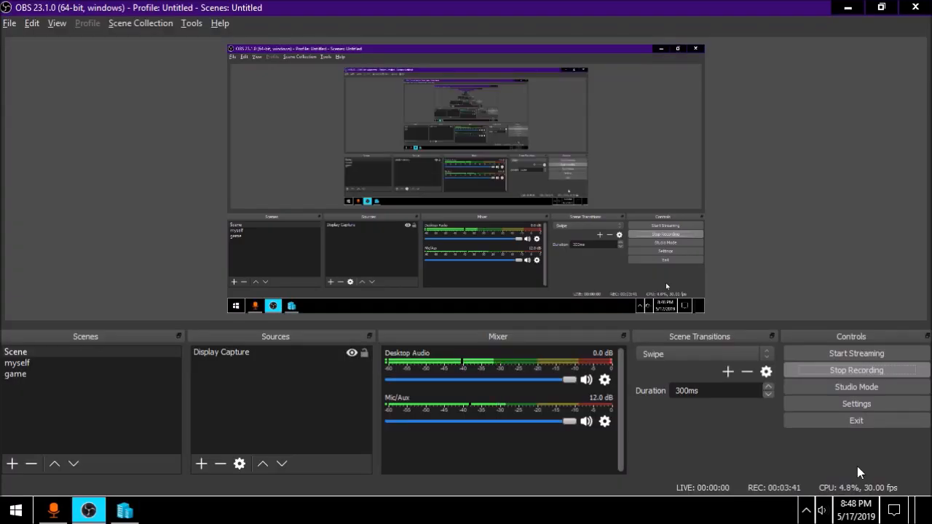
key(alt+Tab)
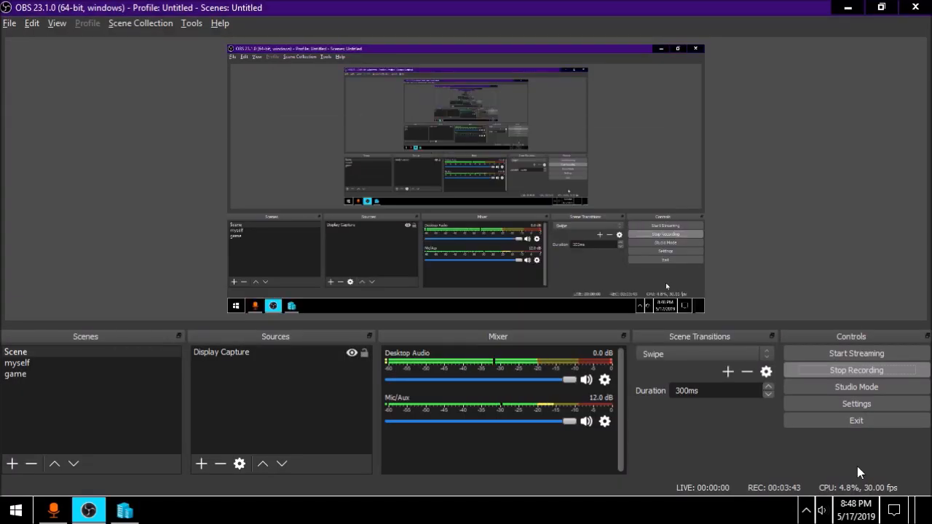
key(super+d)
key(alt+Tab)
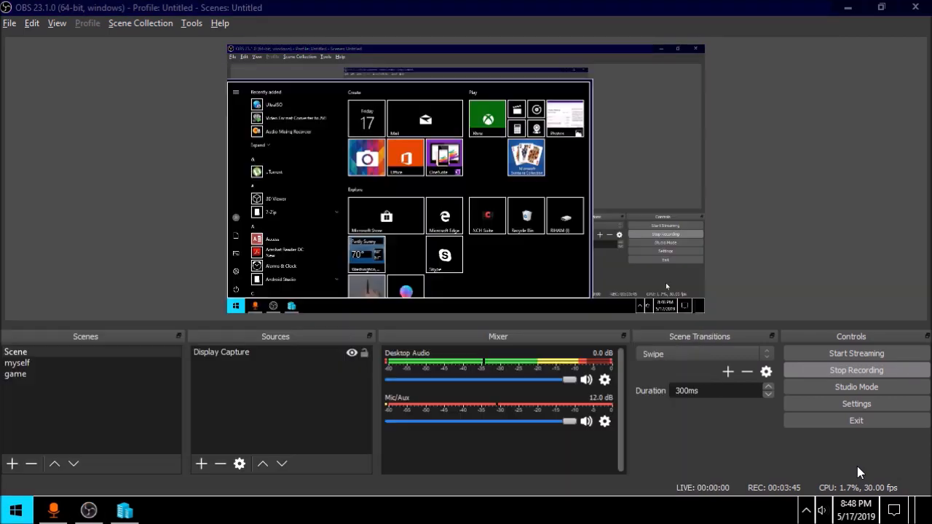
key(alt+Tab)
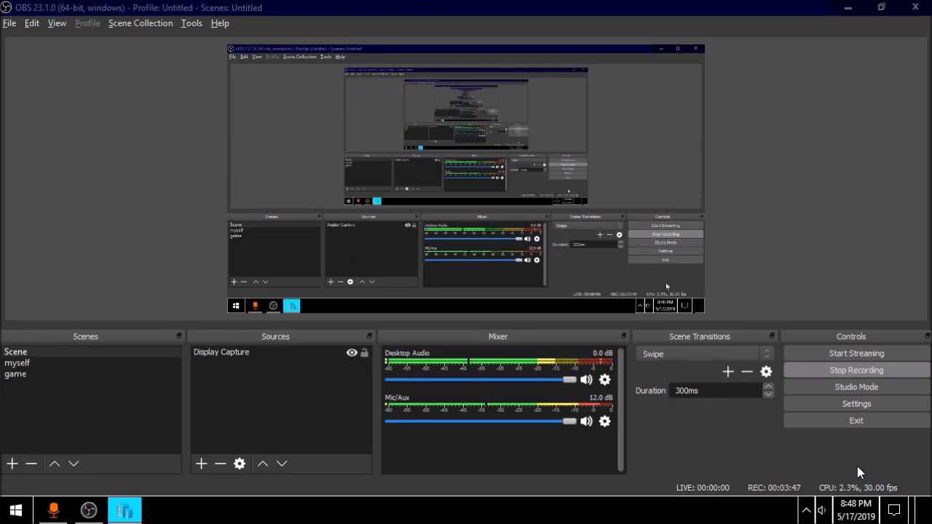